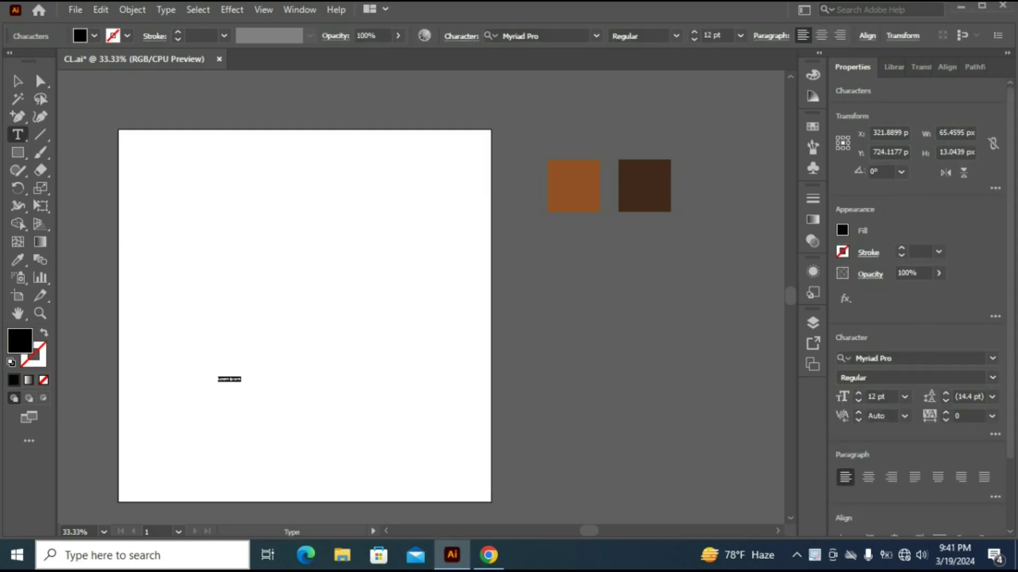
- Set the font size to 72 pt and enter the text COFFEE SHOP in the lower part of the artboard
click(904, 397)
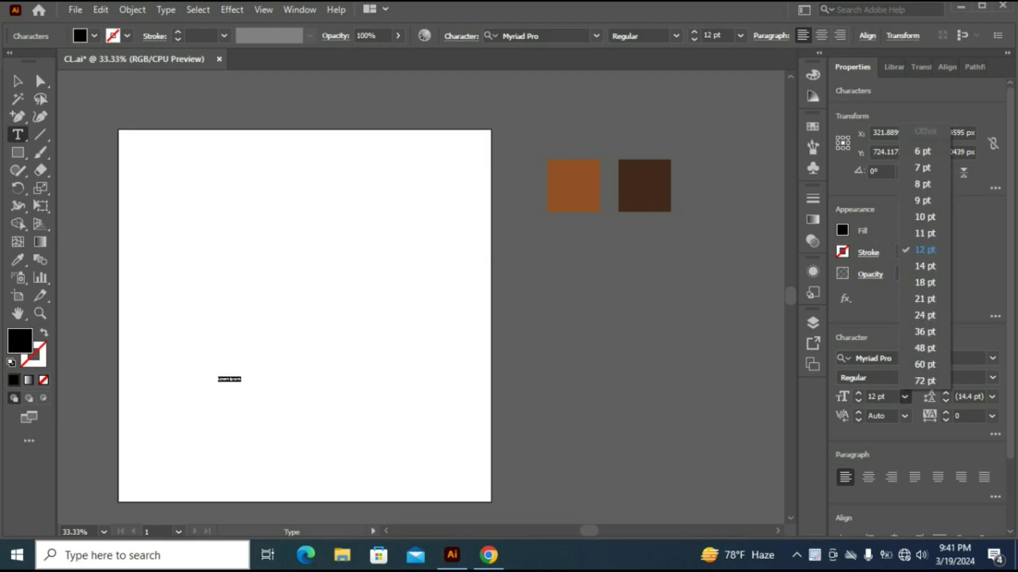
click(925, 381)
text(COFFEE SHOP)
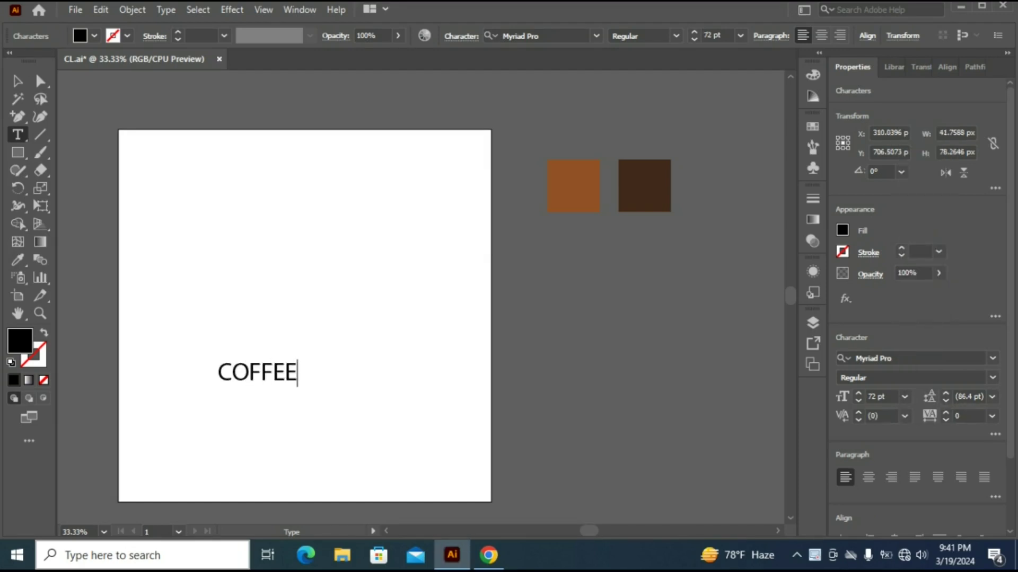
- Add a separate text line reading SINCE 2024 below COFFEE SHOP and deselect it
click(276, 420)
text(SINCE )
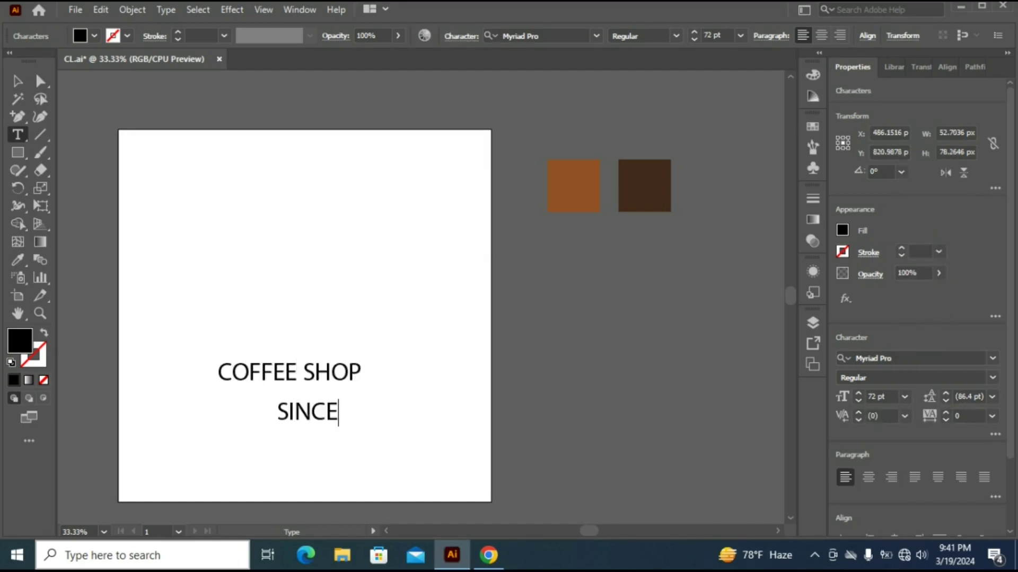
text(2024)
key(Escape)
click(350, 330)
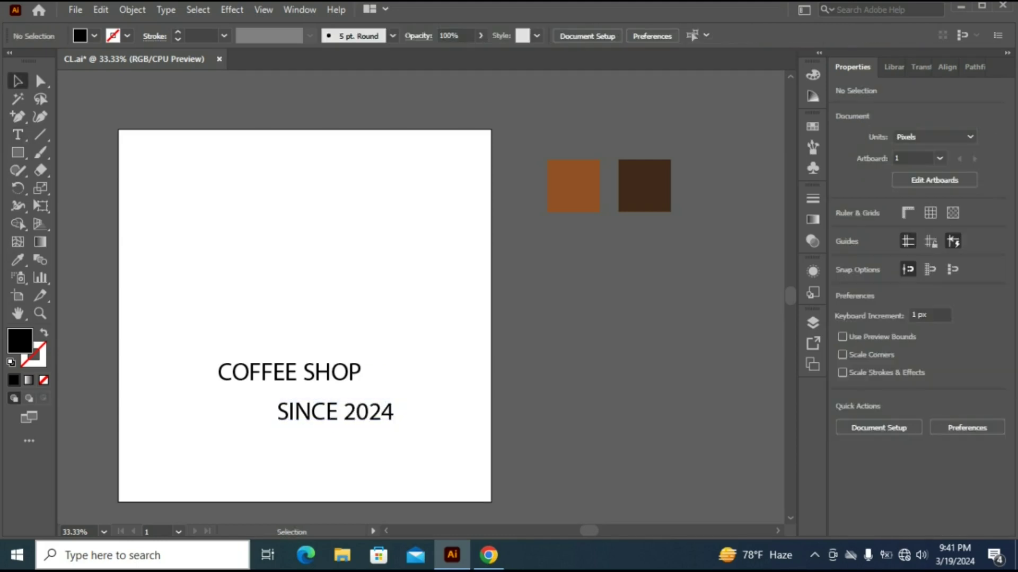
- Change the font of the COFFEE SHOP text to Montserrat Bold
click(354, 371)
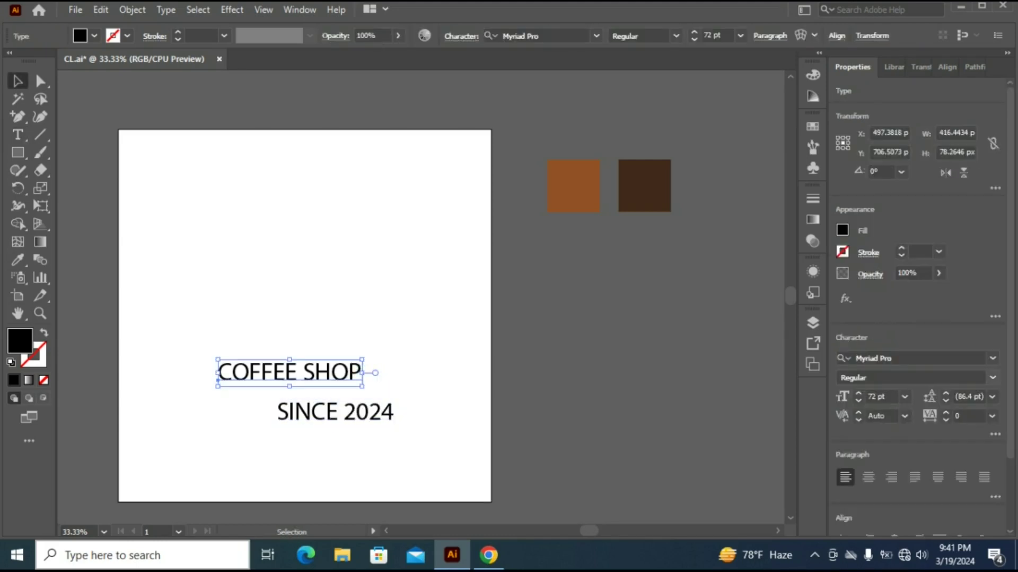
click(903, 359)
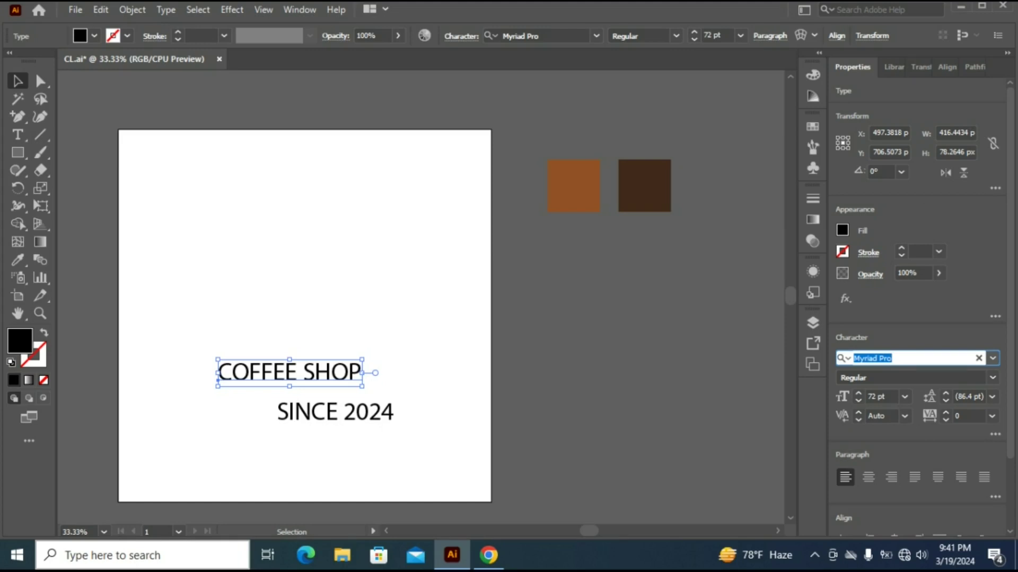
text(MONT)
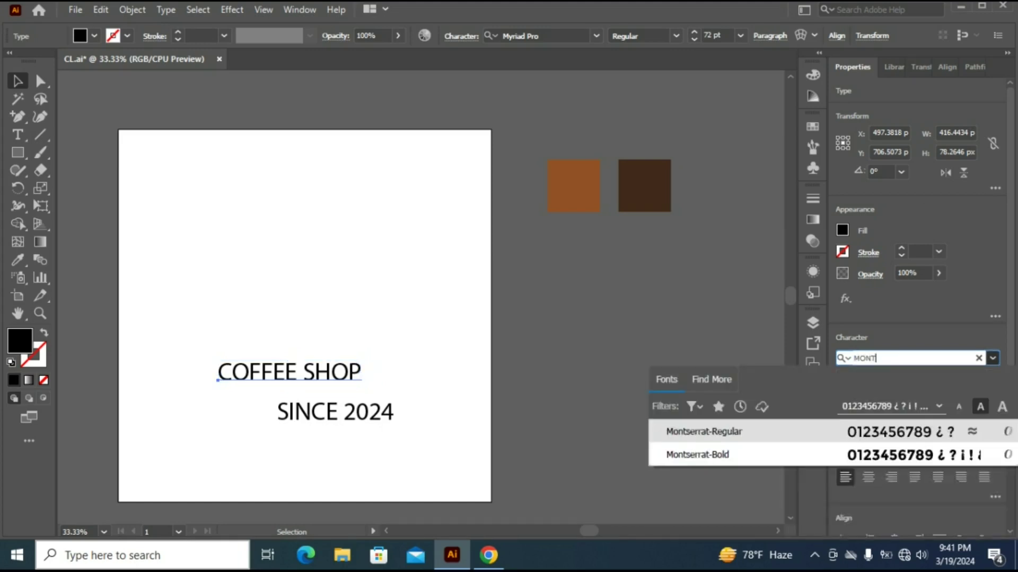
key(Down)
key(Return)
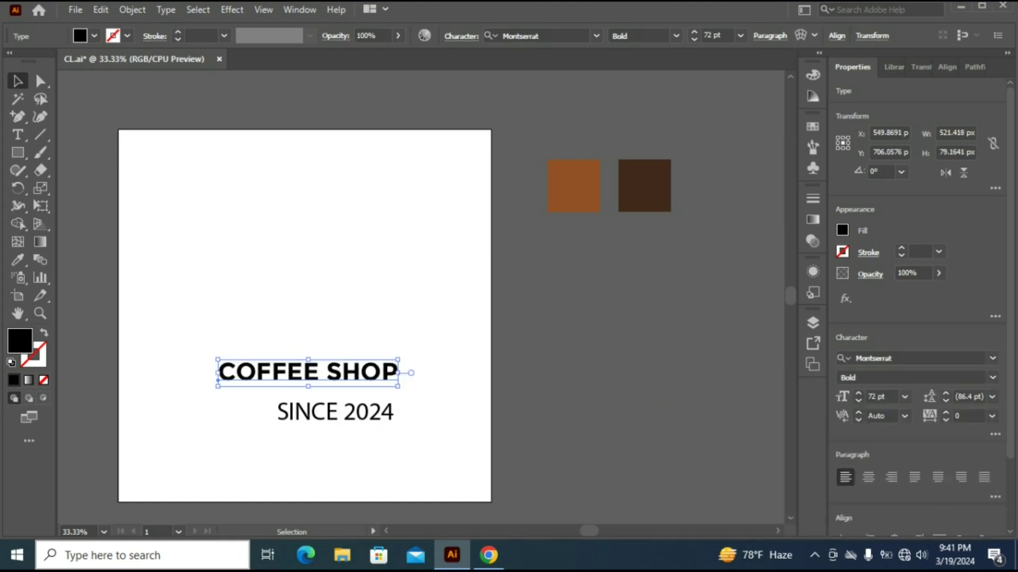
- Change the font of the SINCE 2024 text to Montserrat Regular
click(336, 413)
click(901, 359)
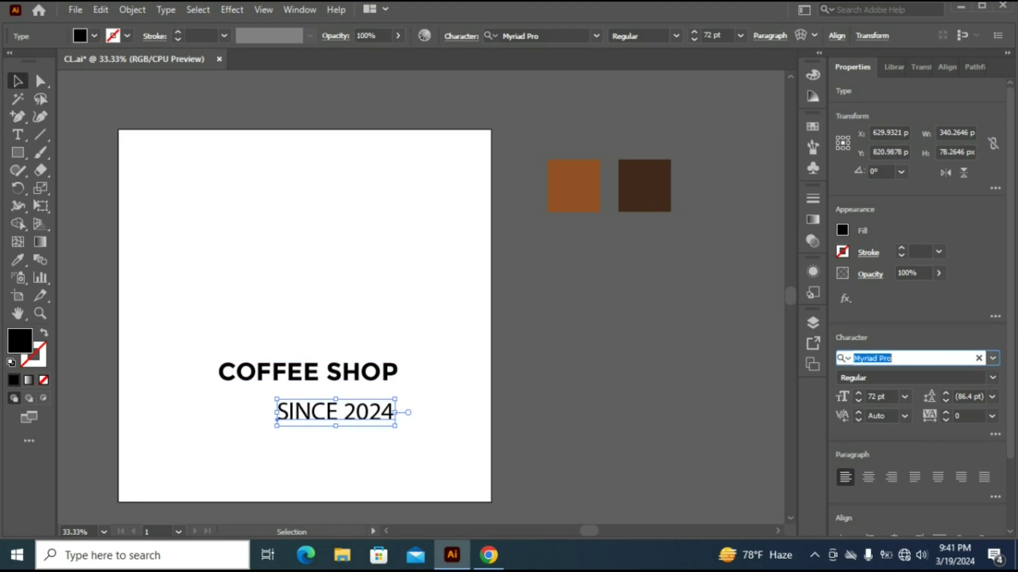
text(MONT)
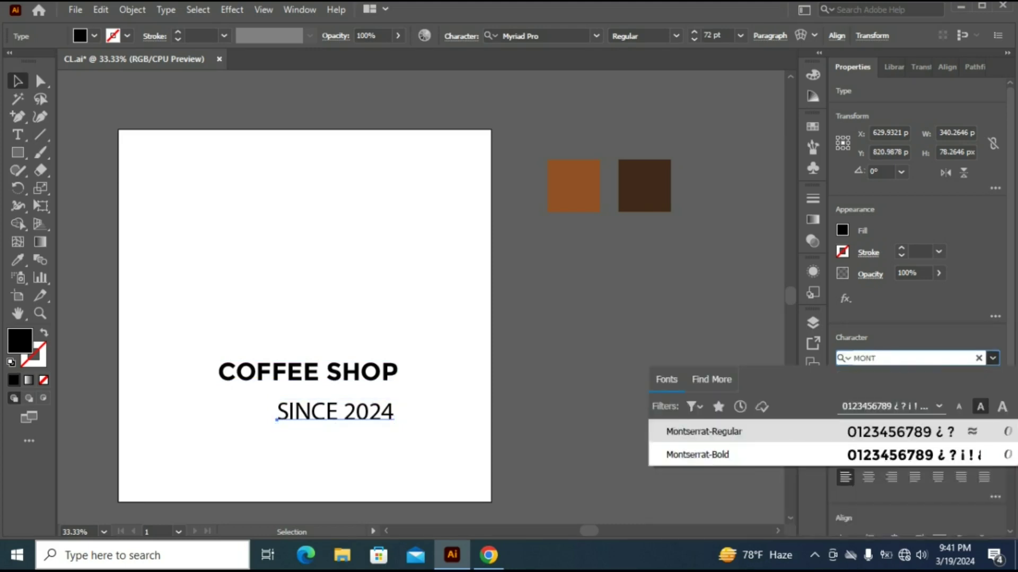
key(Return)
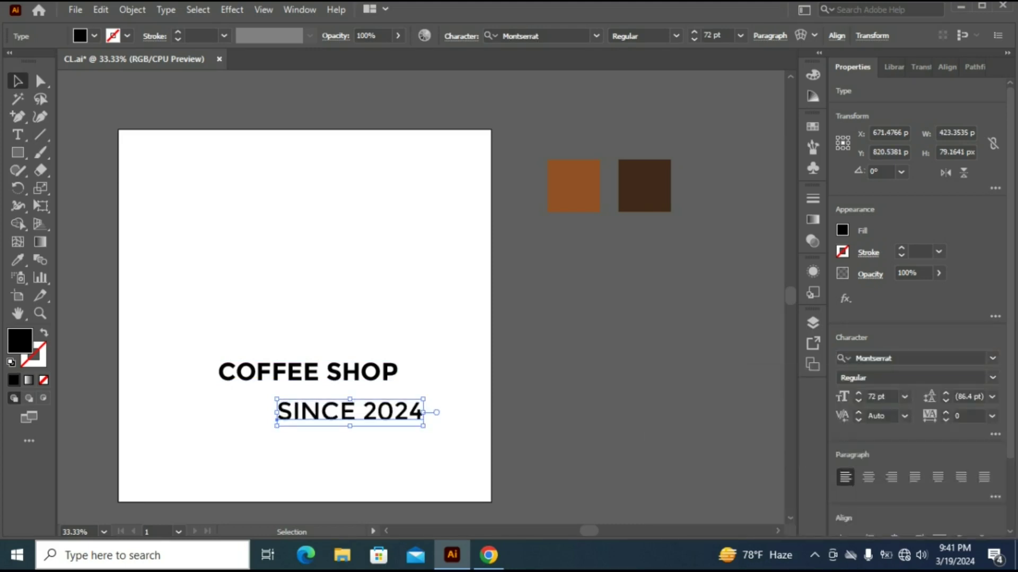
click(313, 302)
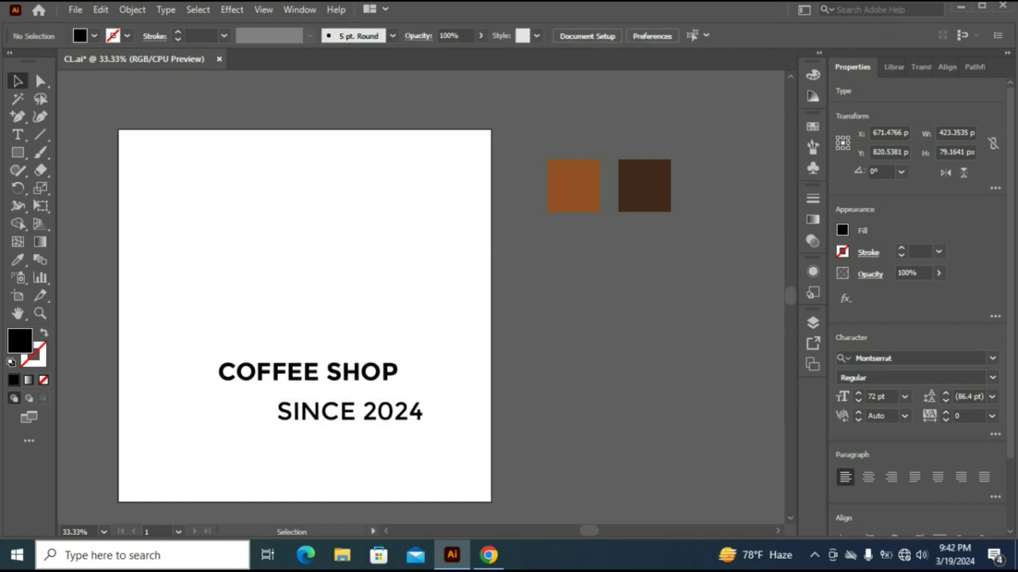
- Convert both text lines to outlines and move them off the artboard, below the two color swatches
drag(207, 345, 440, 455)
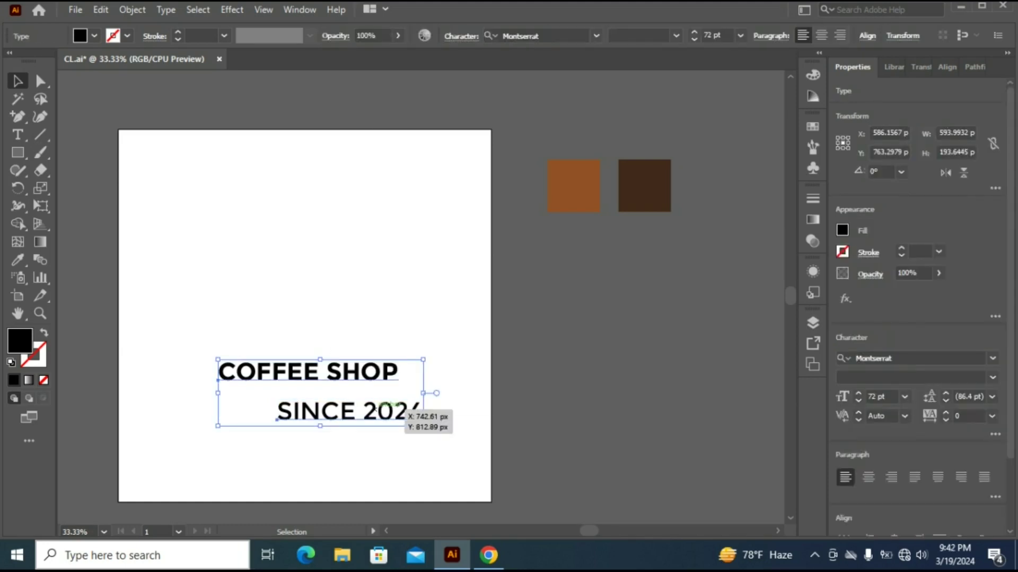
right_click(375, 410)
click(430, 204)
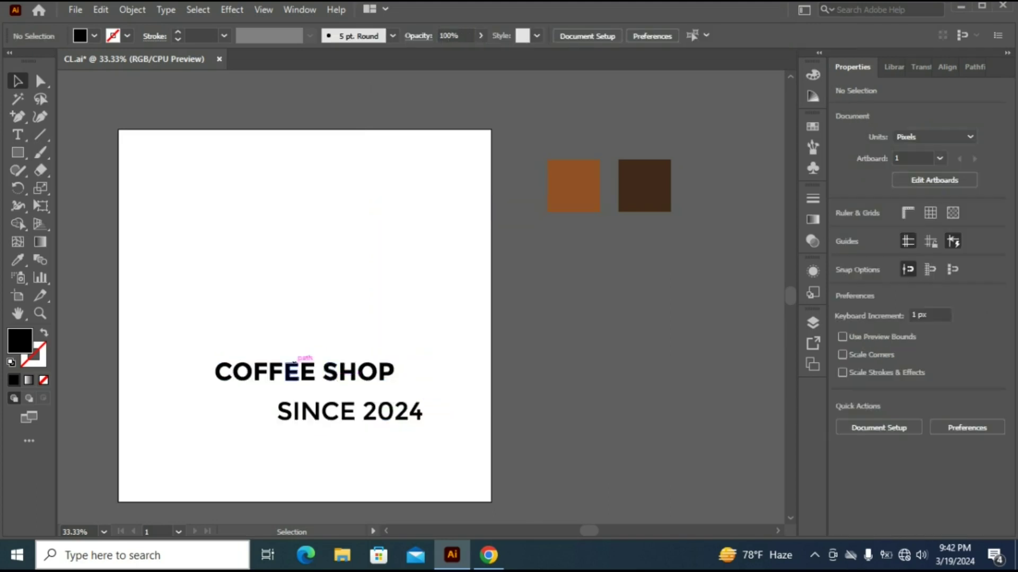
drag(380, 411, 616, 404)
click(599, 389)
drag(300, 345, 684, 419)
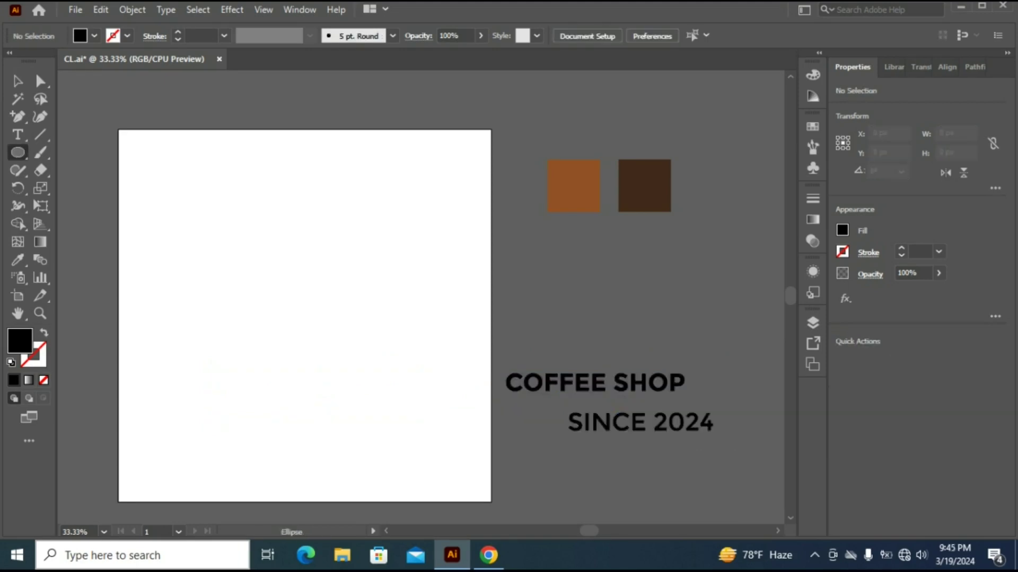
- Draw a black circle about 529 px in diameter and center it horizontally and vertically on the artboard
drag(316, 298, 408, 391)
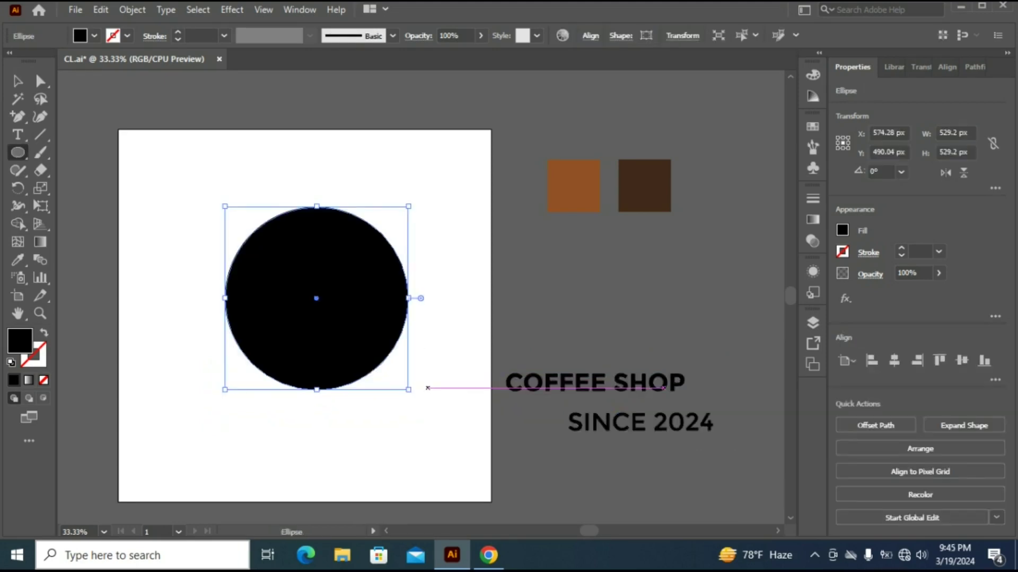
click(894, 361)
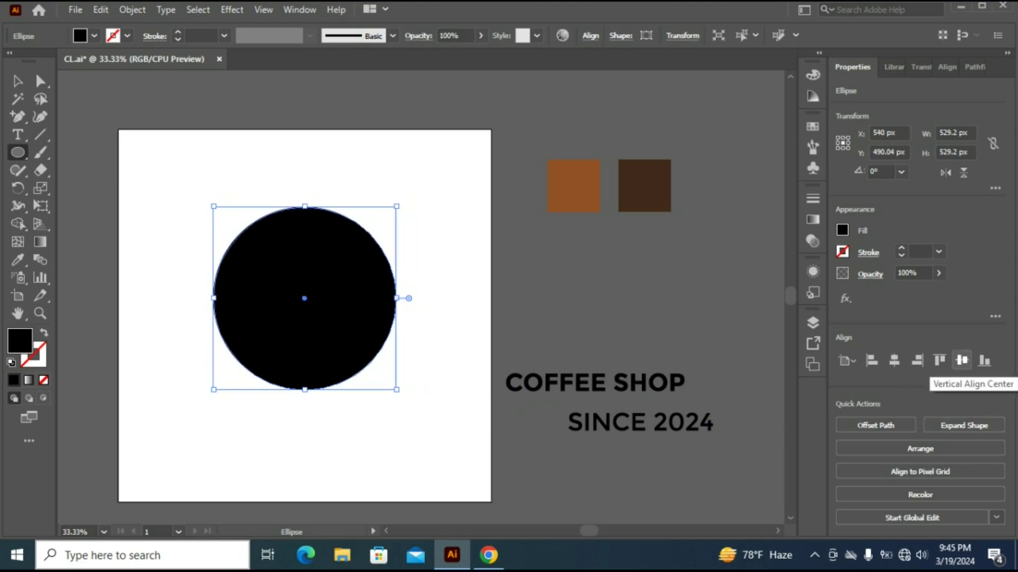
click(962, 360)
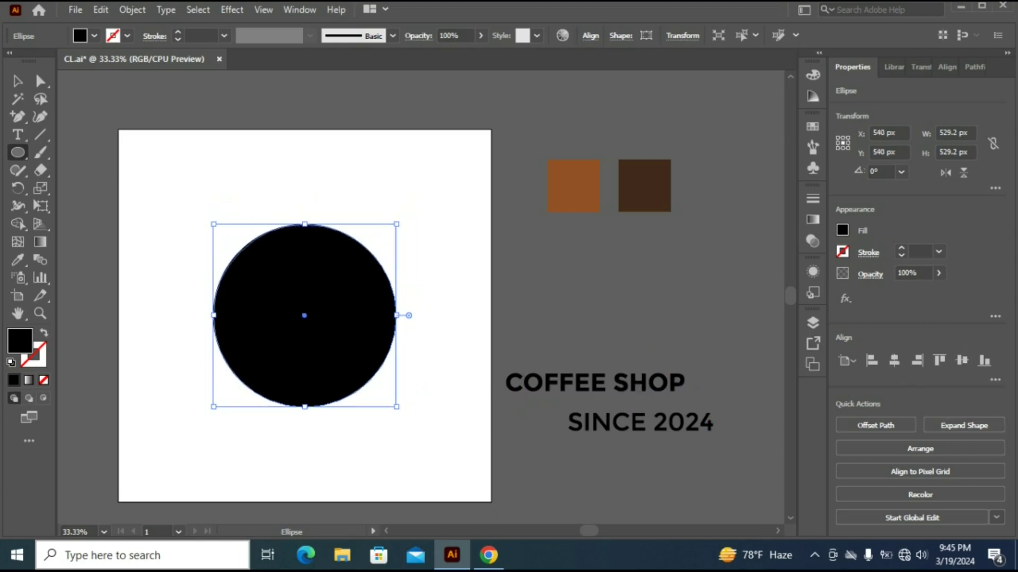
- Draw a rectangle about 732 by 365 px covering the upper half of the circle
right_click(18, 153)
click(92, 153)
drag(170, 190, 423, 316)
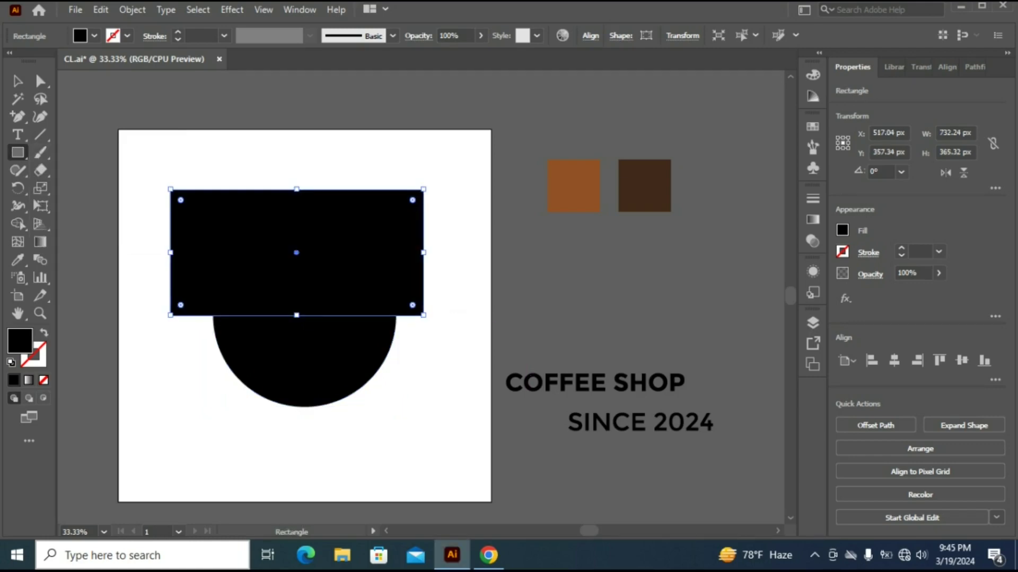
- Remove the rectangle and the circle's upper half with the Shape Builder tool, keeping only the lower half circle
key(v)
drag(184, 157, 426, 410)
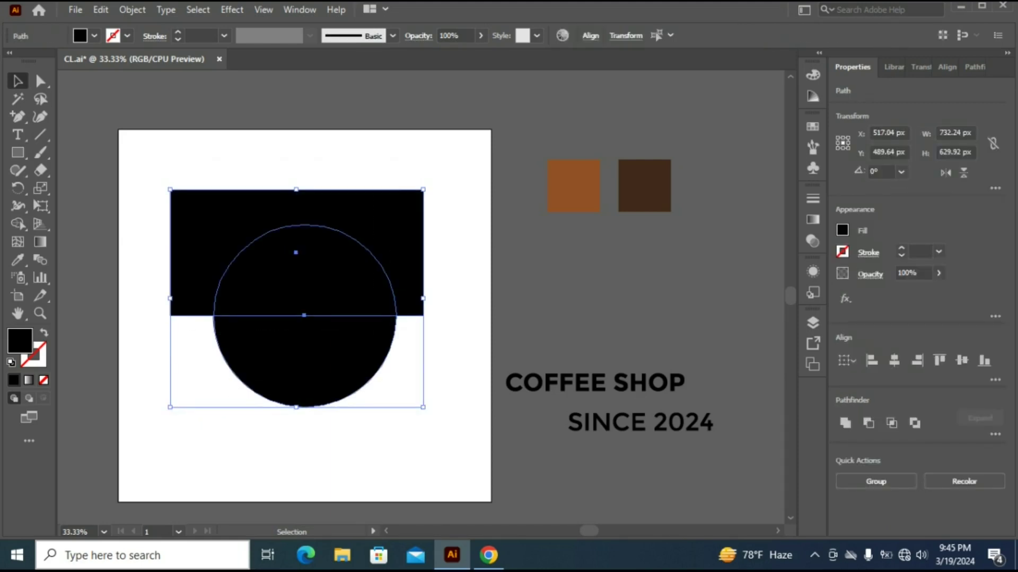
click(18, 223)
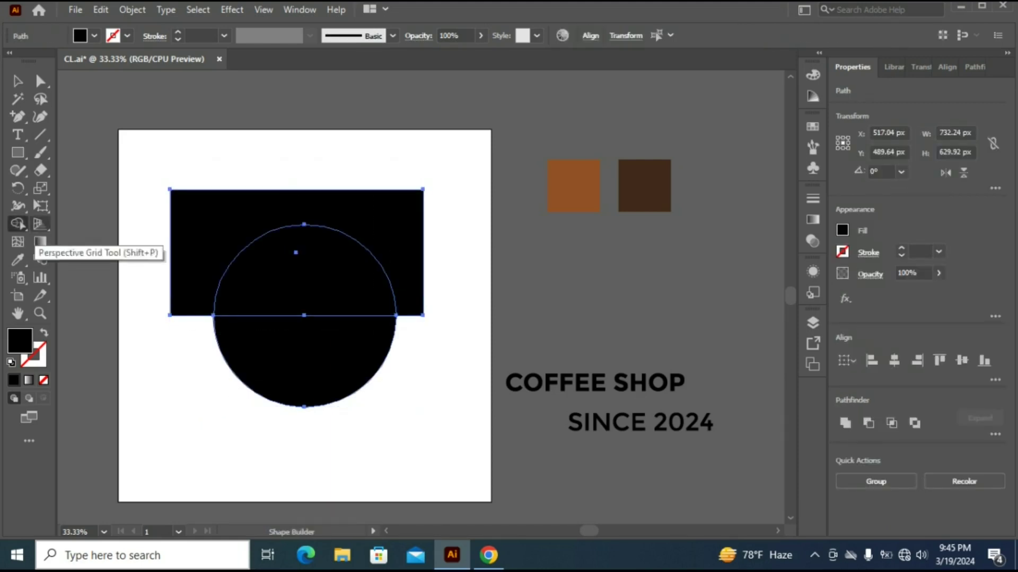
drag(255, 215, 304, 273)
key(v)
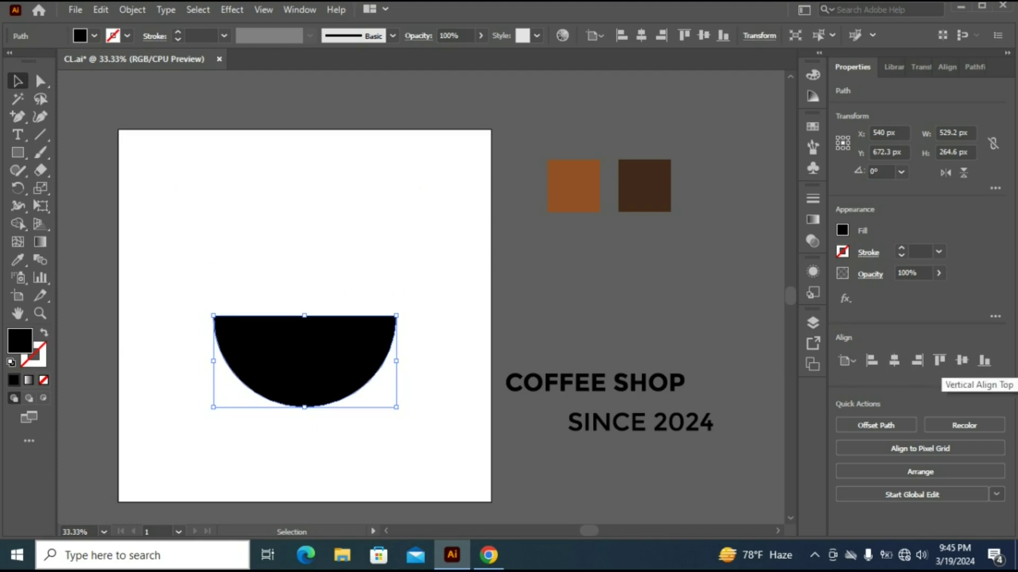
- Stretch the half circle to about 342 px tall as the cup body and center it vertically on the artboard
click(961, 361)
drag(304, 361, 304, 388)
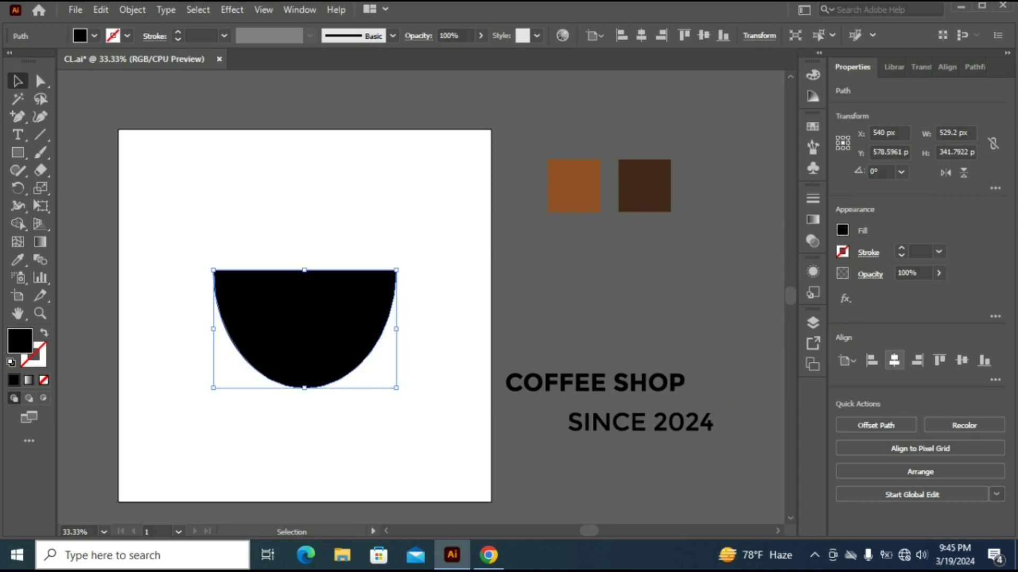
click(962, 360)
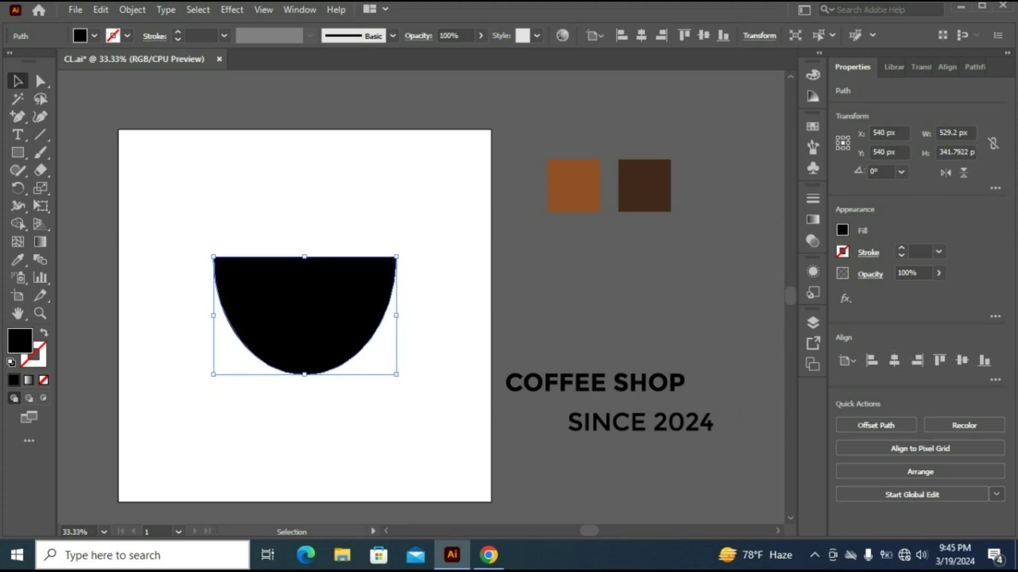
- Duplicate the cup body in place and flatten the copy to about 26 px tall as a saucer at its base
key(a)
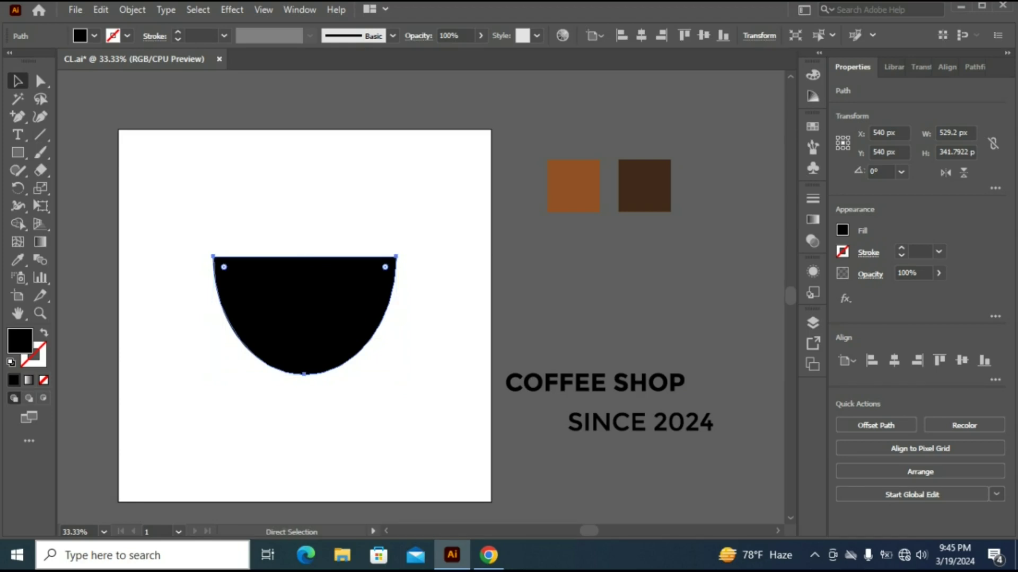
key(ctrl+c)
key(ctrl+f)
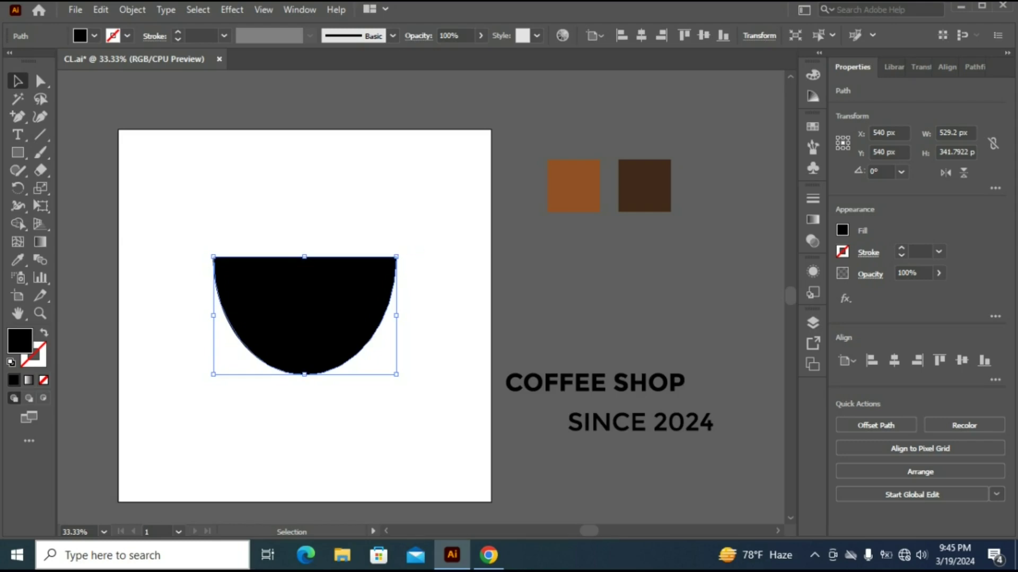
drag(304, 257, 304, 367)
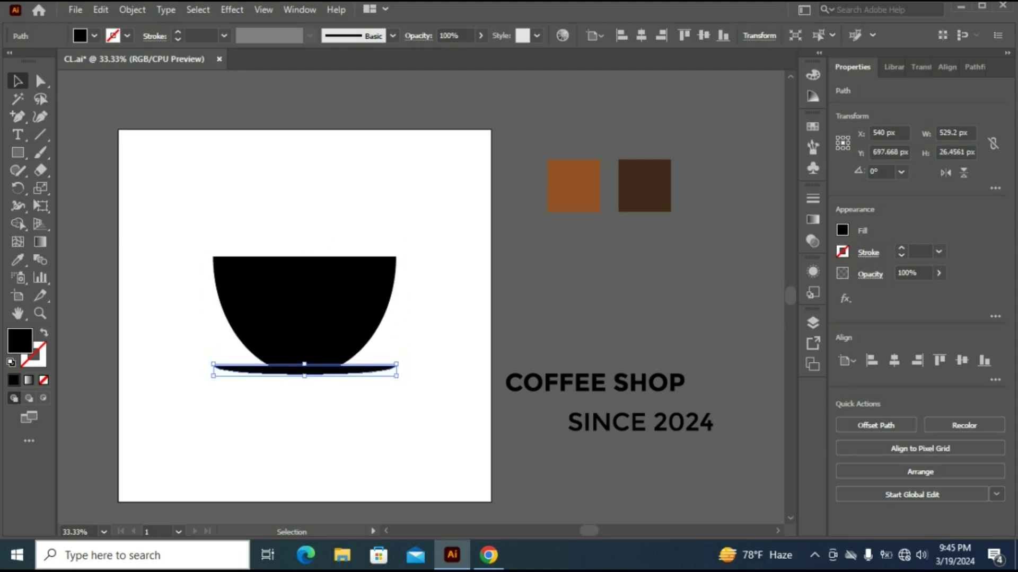
key(ctrl+shift+a)
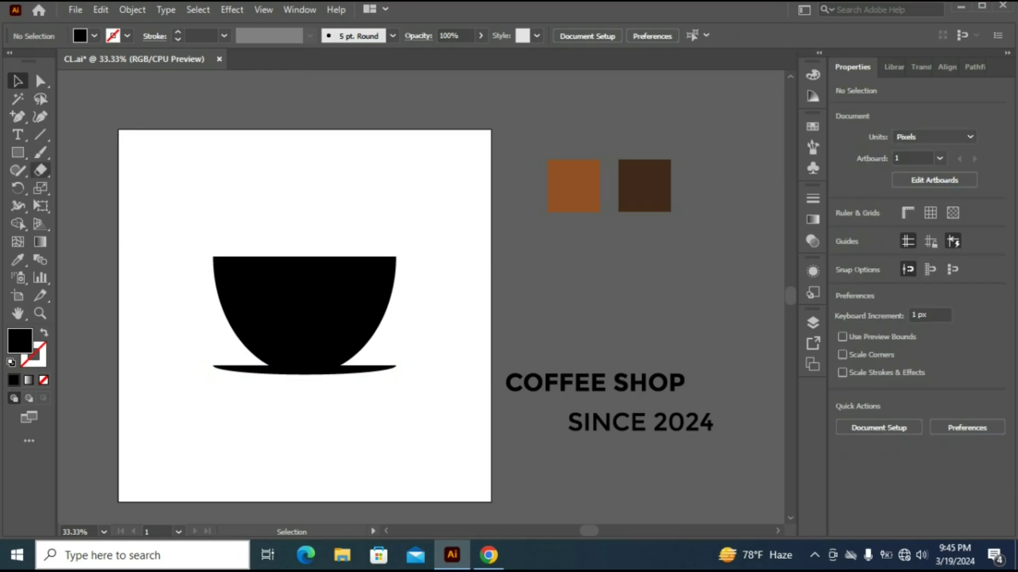
- Draw an ellipse about 181 by 198 px in the empty area below the cup
right_click(19, 153)
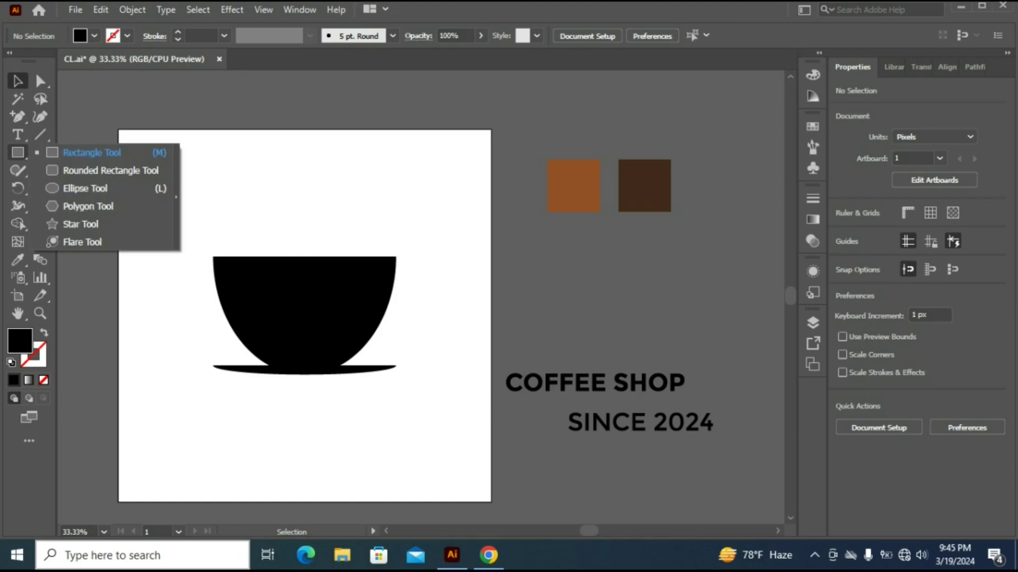
click(74, 189)
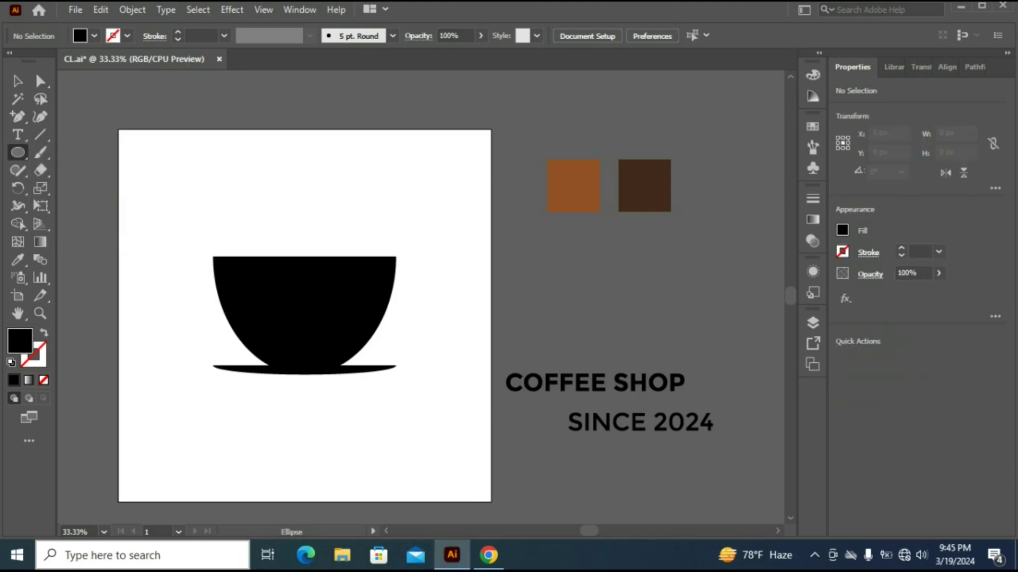
mouse_move(175, 407)
mouse_down()
mouse_move(244, 474)
mouse_move(208, 482)
mouse_up()
drag(244, 444, 238, 444)
drag(206, 407, 206, 413)
- Remove the ellipse's fill and give it a 20 pt stroke
click(843, 231)
click(680, 283)
click(939, 252)
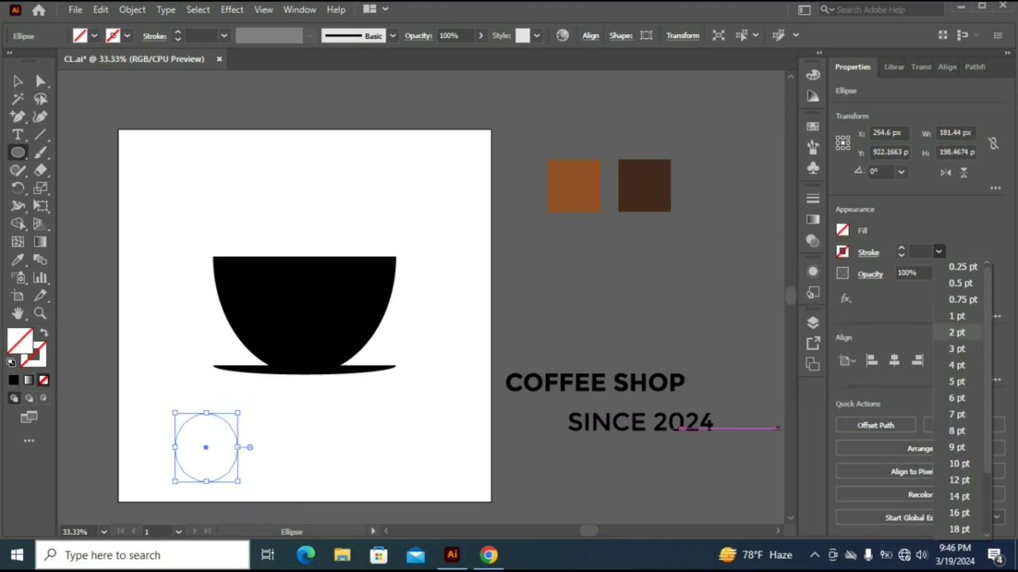
click(962, 464)
click(938, 252)
click(962, 465)
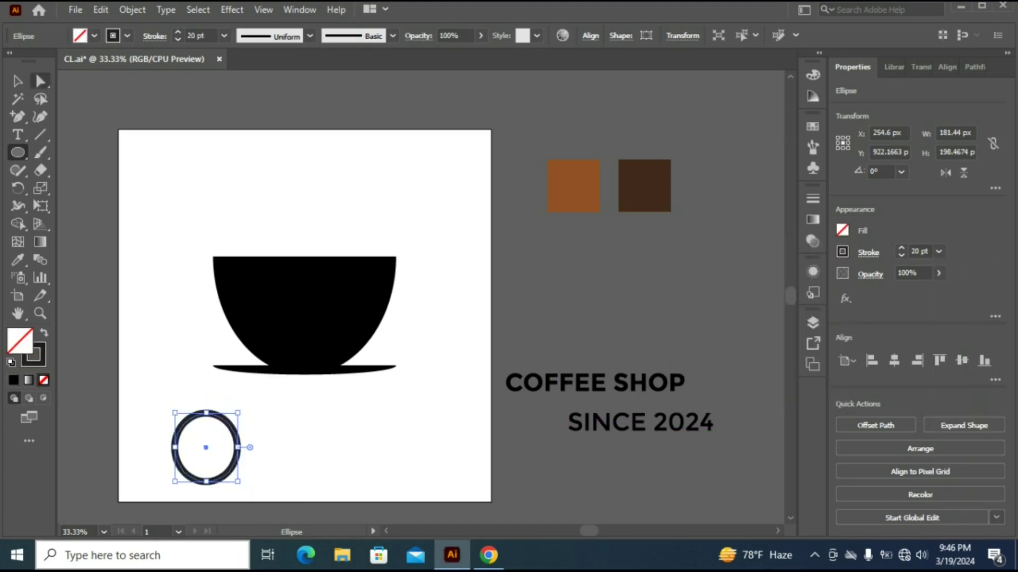
- Expand the stroked ellipse into a filled ring shape
click(132, 9)
click(193, 179)
click(481, 385)
- Shrink and slightly tilt the ring, and place it over the cup's upper right edge as a handle
click(18, 81)
drag(240, 410, 234, 423)
drag(225, 451, 450, 330)
click(450, 328)
click(450, 329)
click(416, 315)
click(450, 330)
click(411, 319)
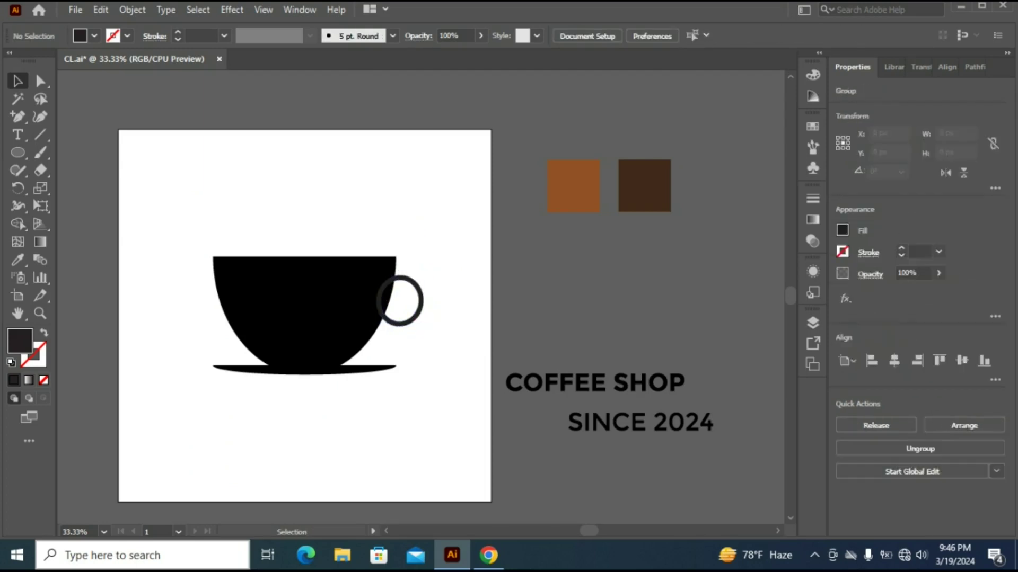
- Apply the Shape Builder tool to the area of the cup enclosed by the handle ring, and deselect everything
mouse_move(229, 231)
mouse_down()
mouse_move(320, 329)
mouse_move(407, 371)
mouse_up()
key(shift+m)
click(388, 301)
key(v)
click(456, 318)
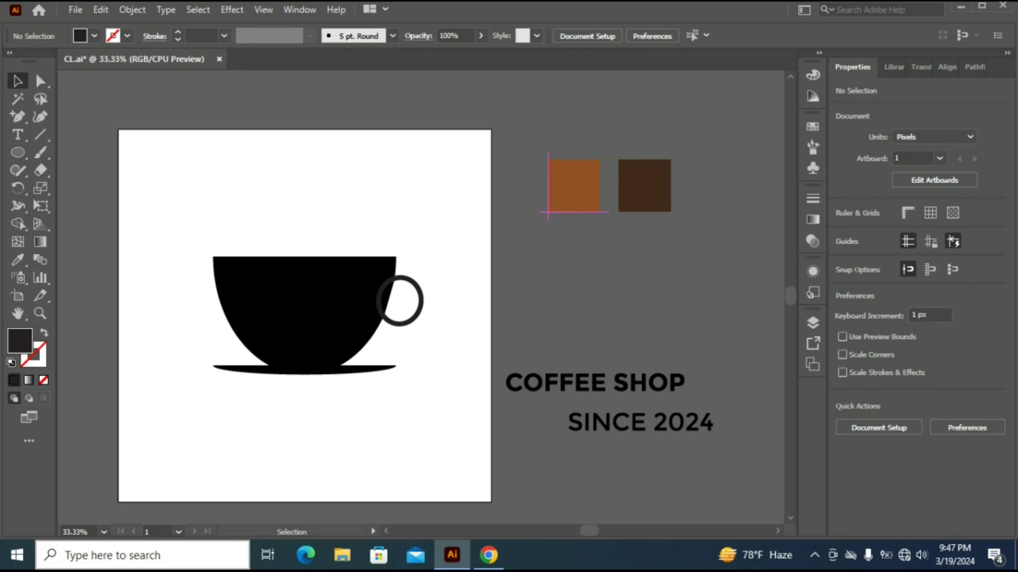
- Group the cup, saucer and handle, and move the group off the artboard beneath the two color swatches
drag(169, 227, 464, 421)
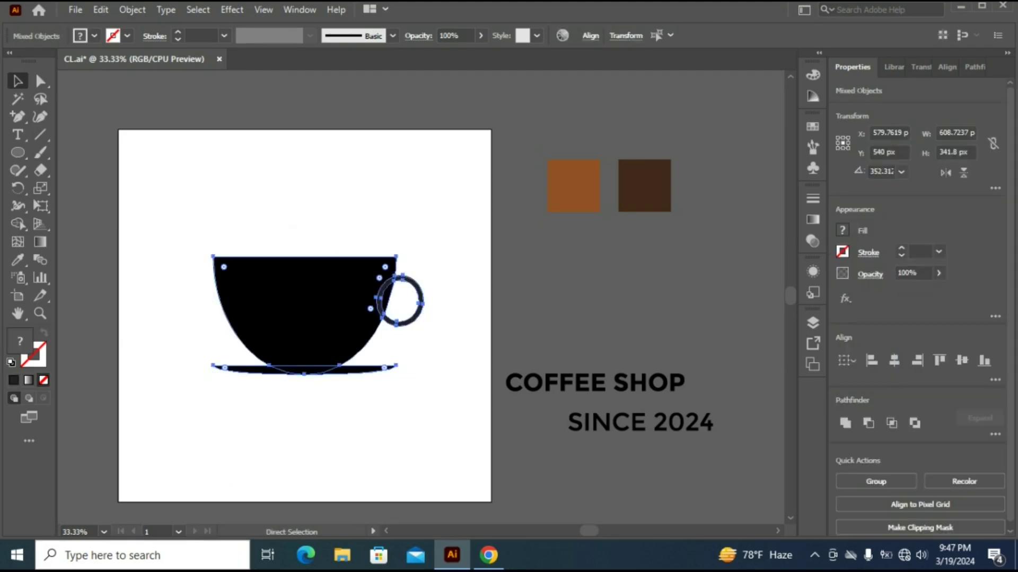
key(ctrl+g)
drag(323, 297, 607, 282)
click(445, 307)
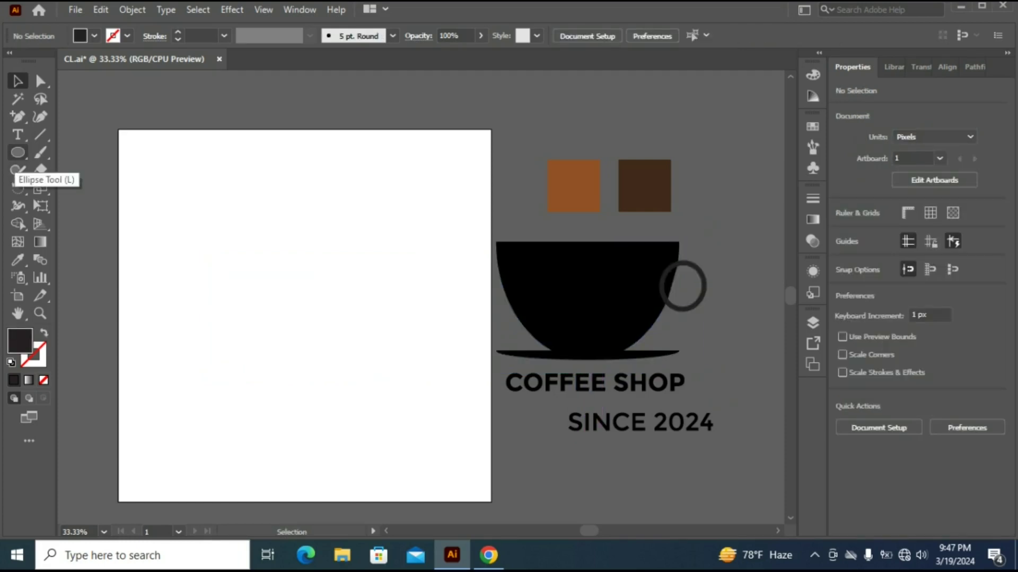
- Draw an upright ellipse about 164 × 341 px and center it horizontally and vertically on the artboard
click(18, 153)
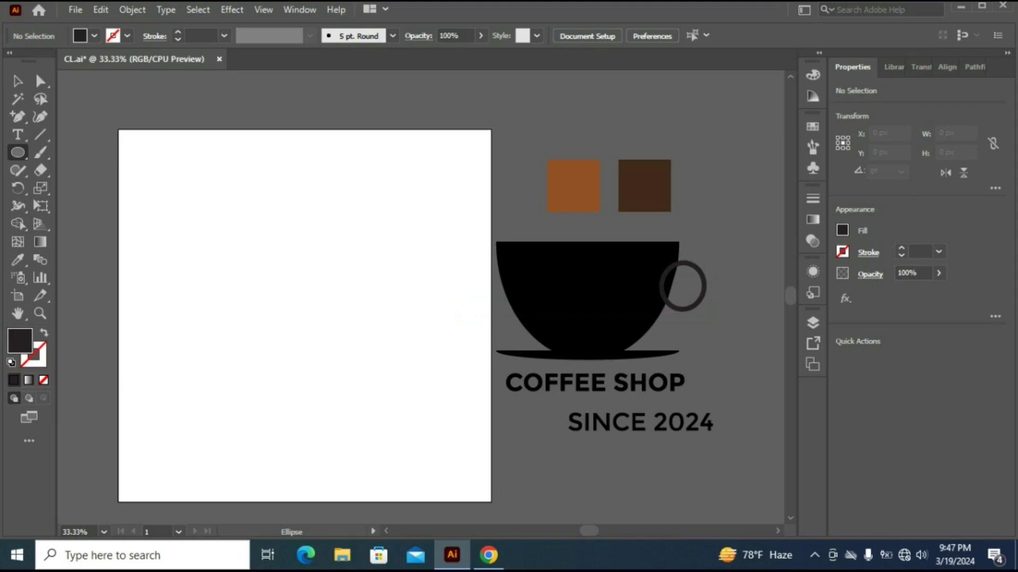
drag(269, 250, 326, 368)
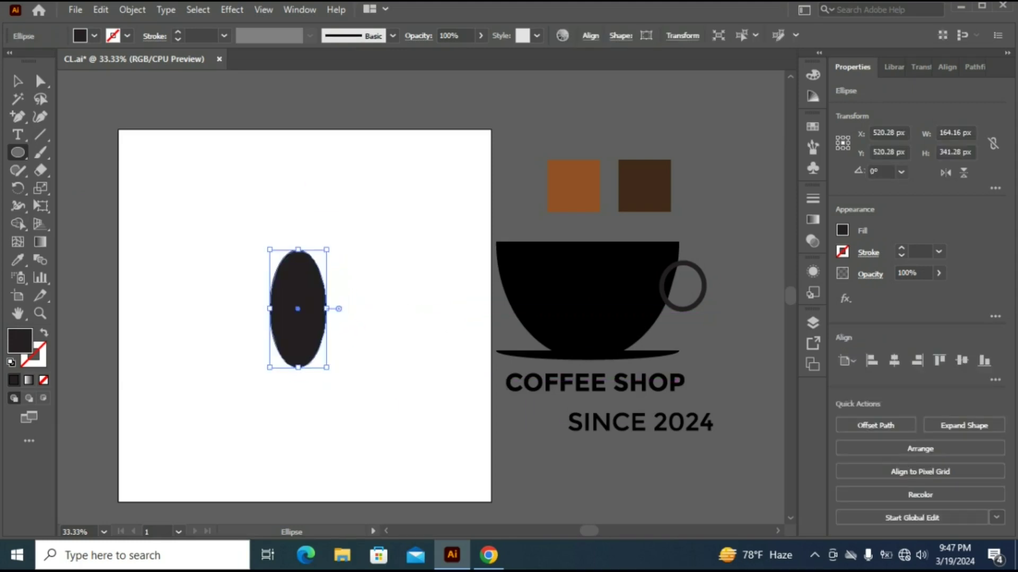
click(894, 361)
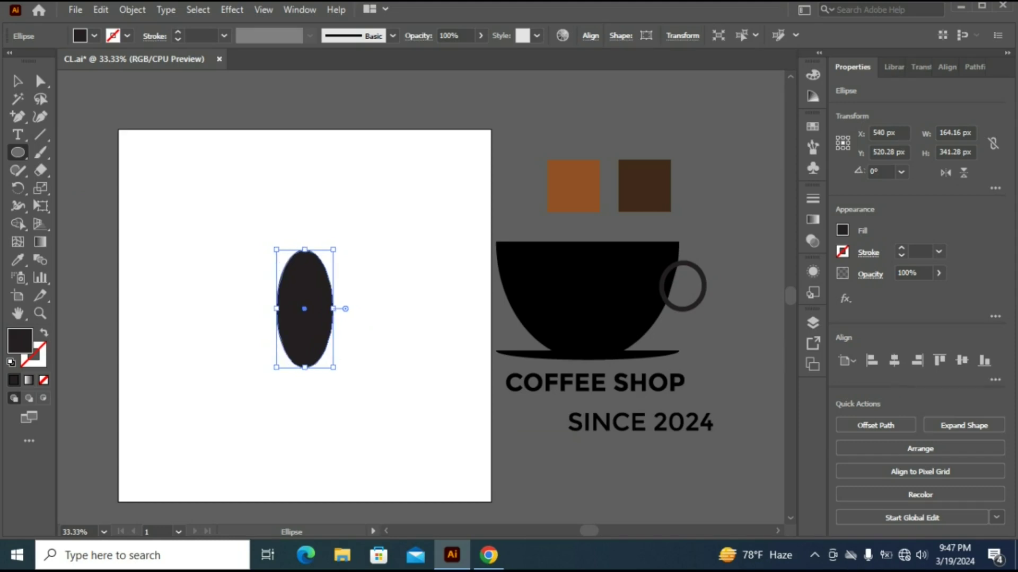
click(961, 361)
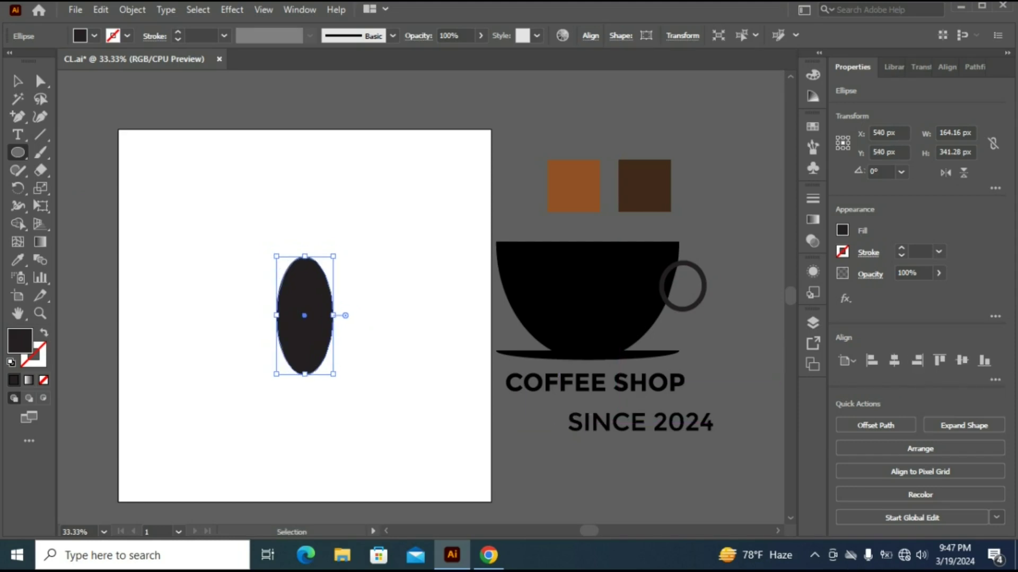
- Draw a narrow vertical rectangle about 30 × 363 px across the ellipse and center it on the artboard
key(ctrl+equal)
key(ctrl+equal)
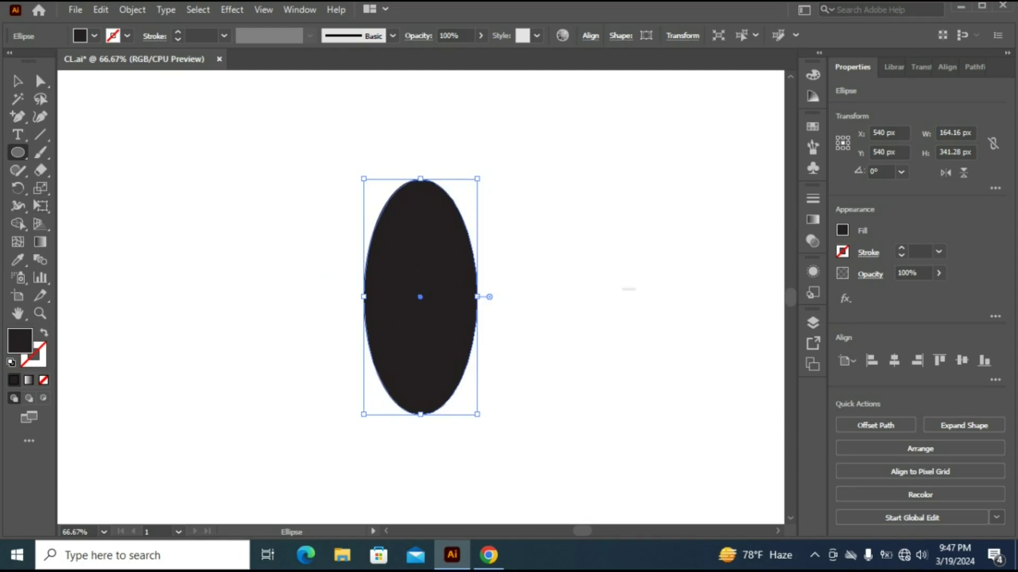
right_click(18, 153)
click(91, 153)
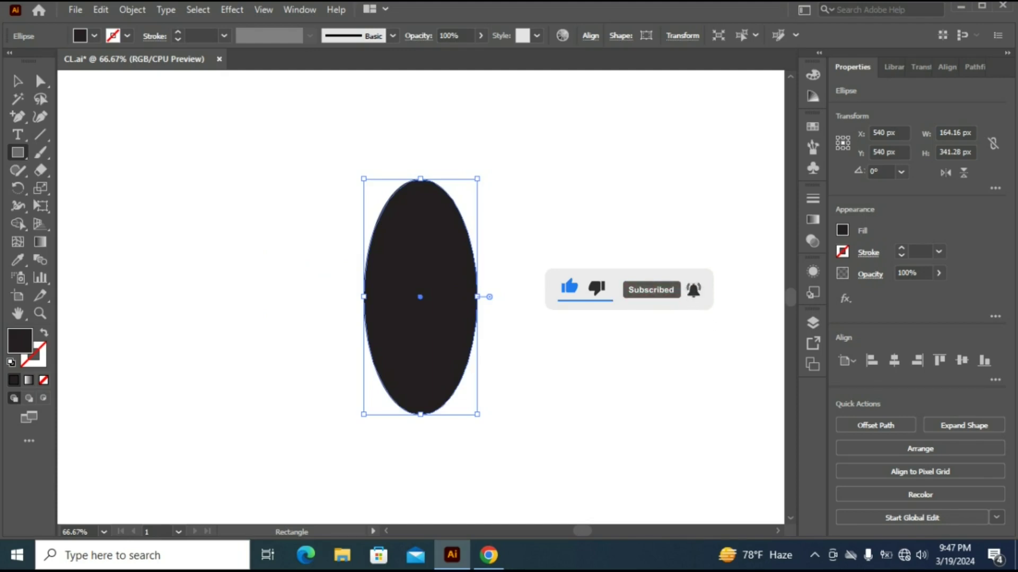
drag(411, 172, 432, 422)
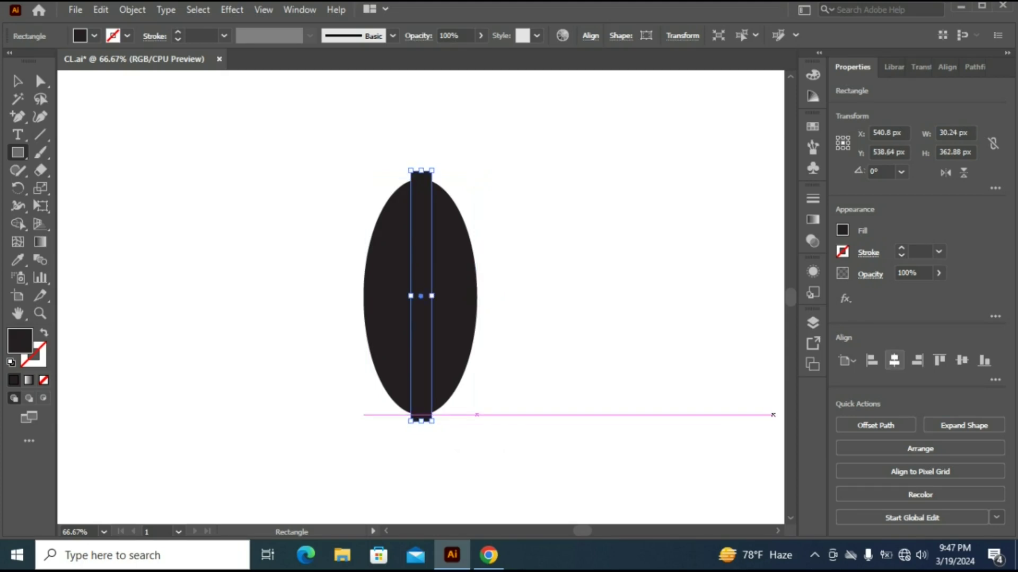
click(893, 360)
click(961, 360)
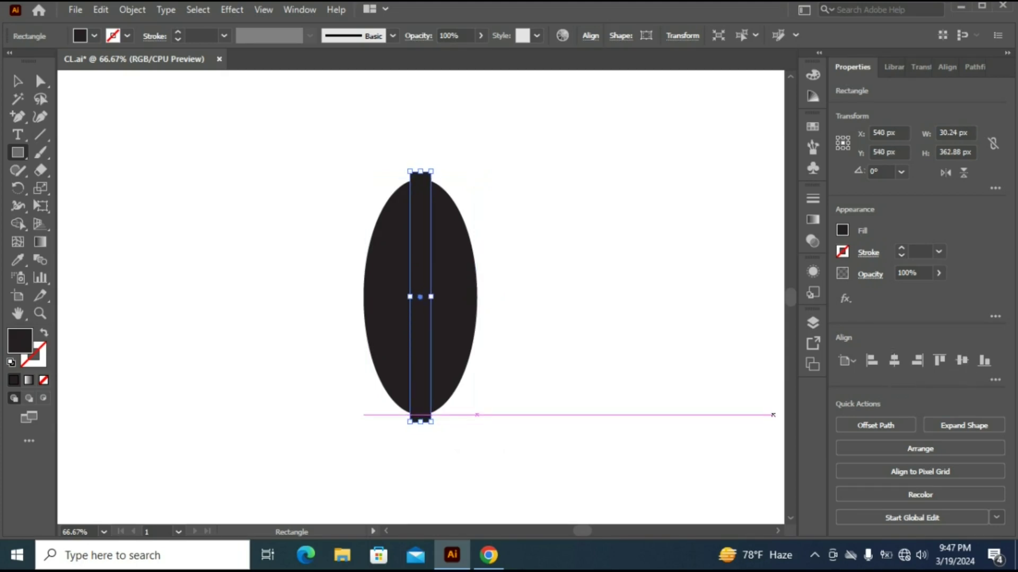
- Fill the narrow rectangle with yellow and shorten it to about 346 px high
click(842, 230)
click(732, 283)
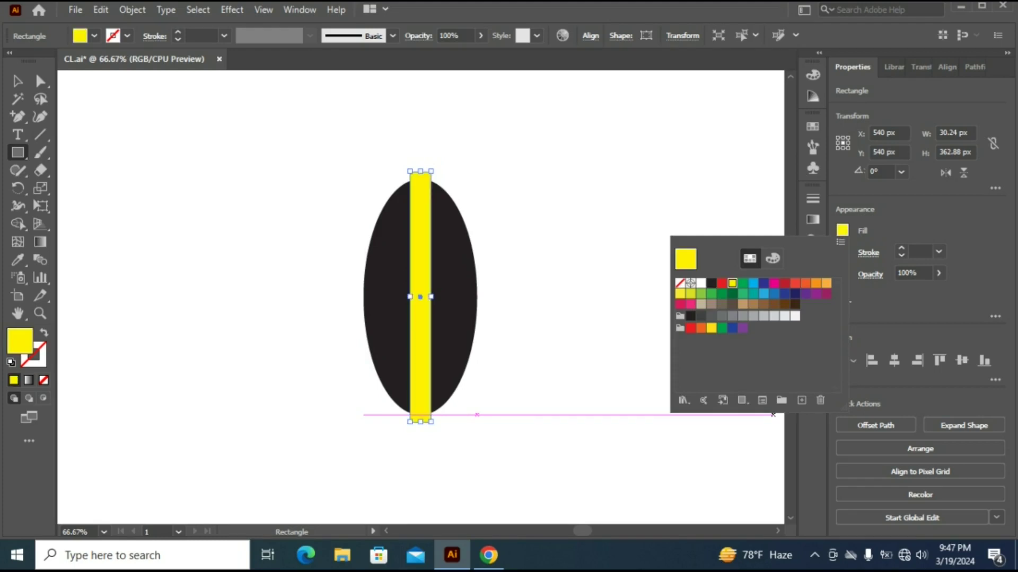
click(18, 81)
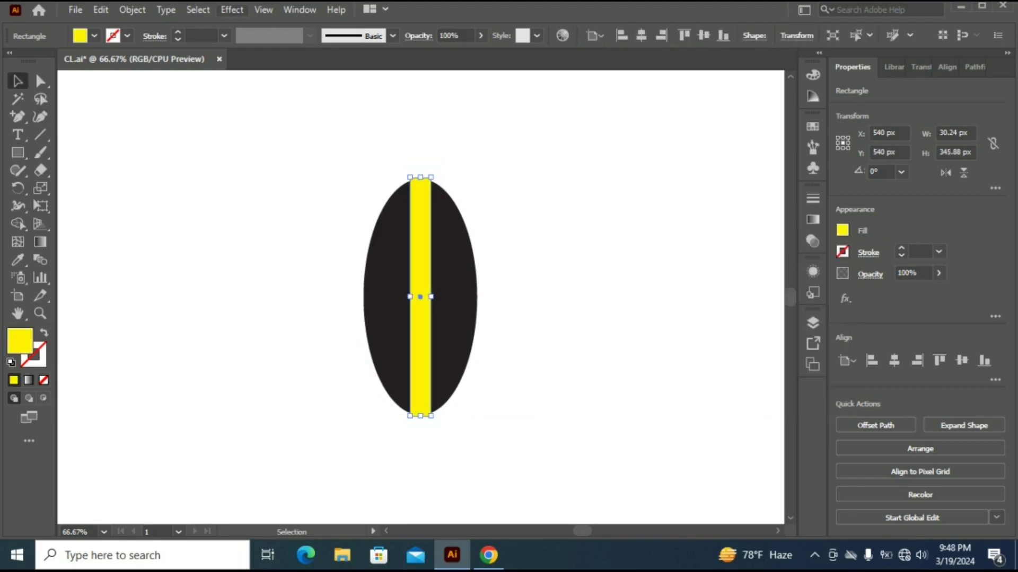
- Apply a vertical Flag warp with a 100% bend to the yellow rectangle
click(232, 10)
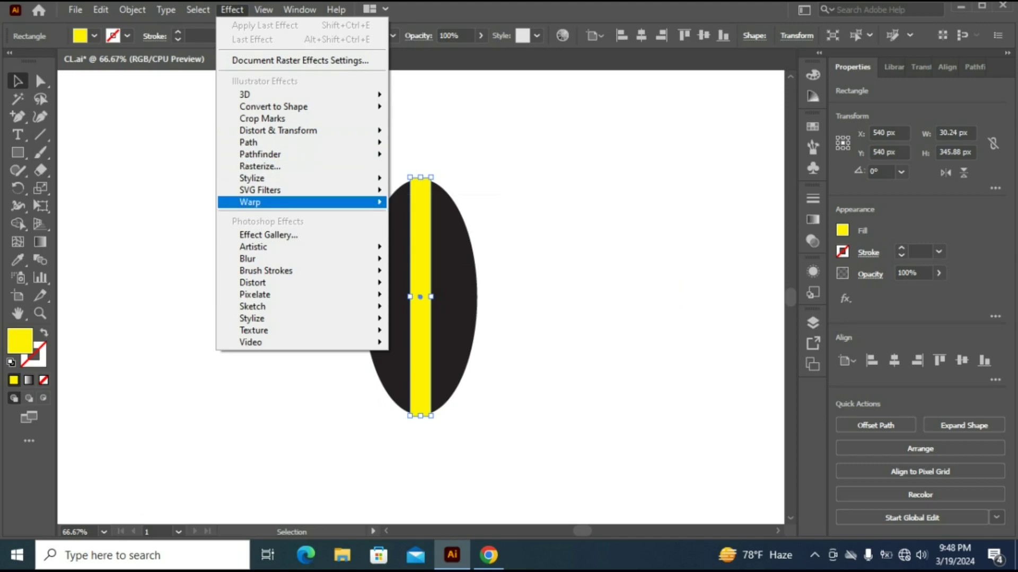
mouse_move(250, 202)
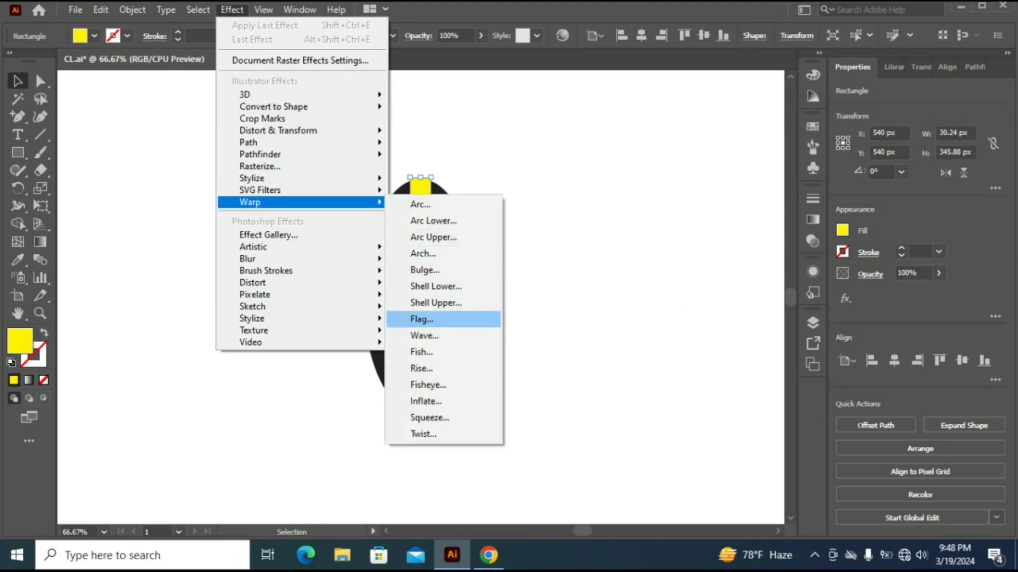
click(422, 319)
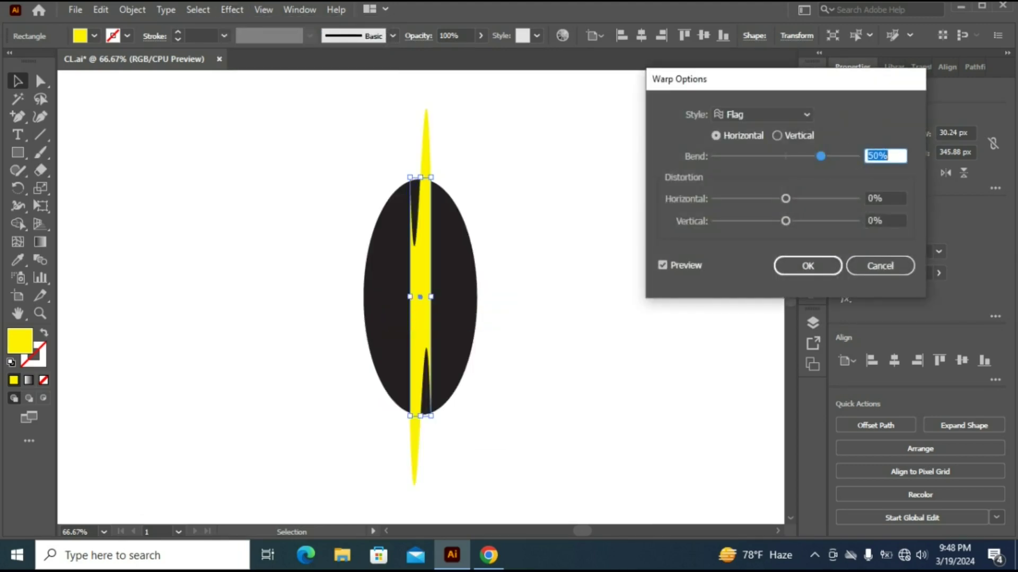
click(777, 135)
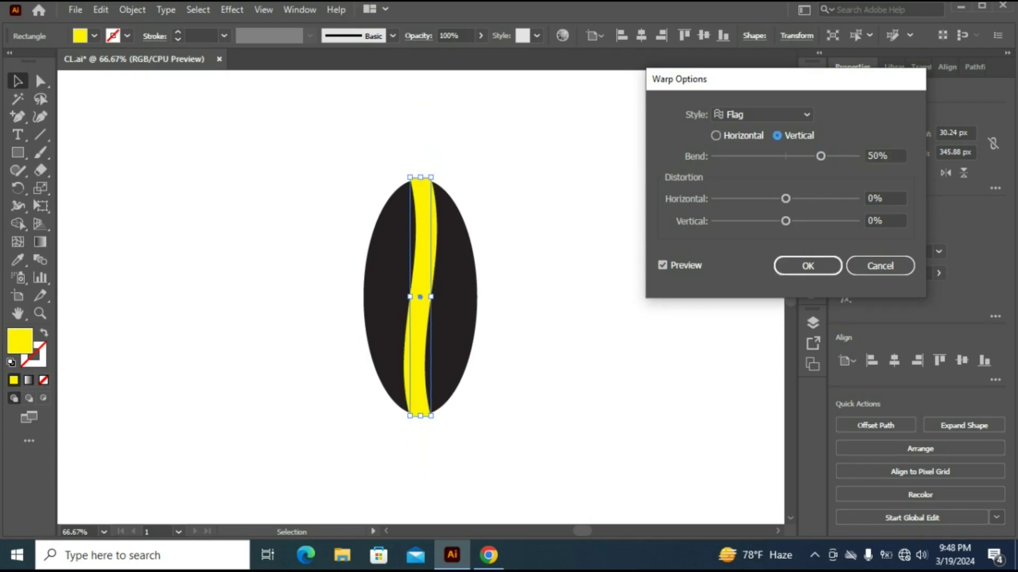
drag(821, 156, 715, 156)
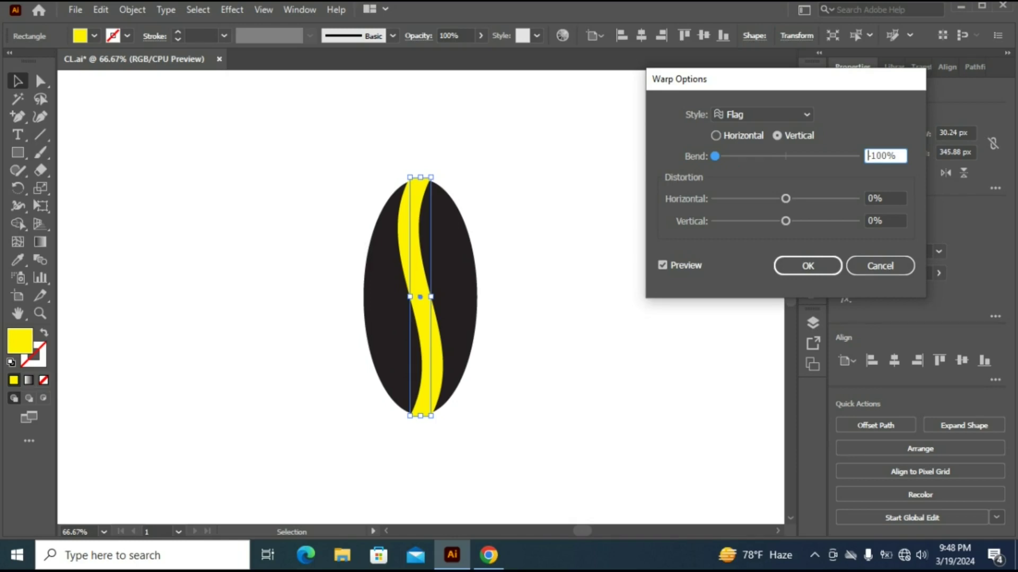
drag(715, 157, 856, 156)
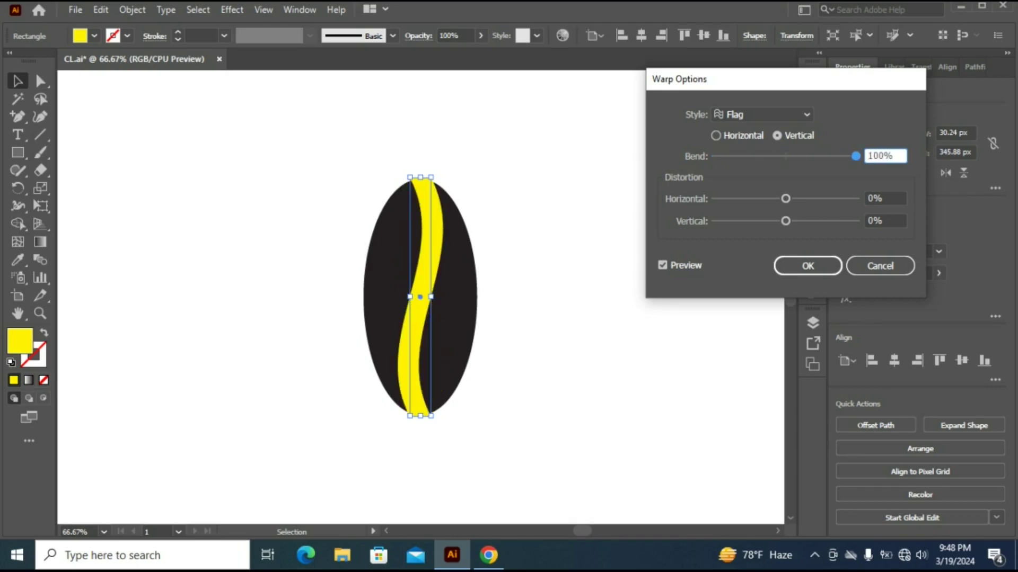
click(808, 266)
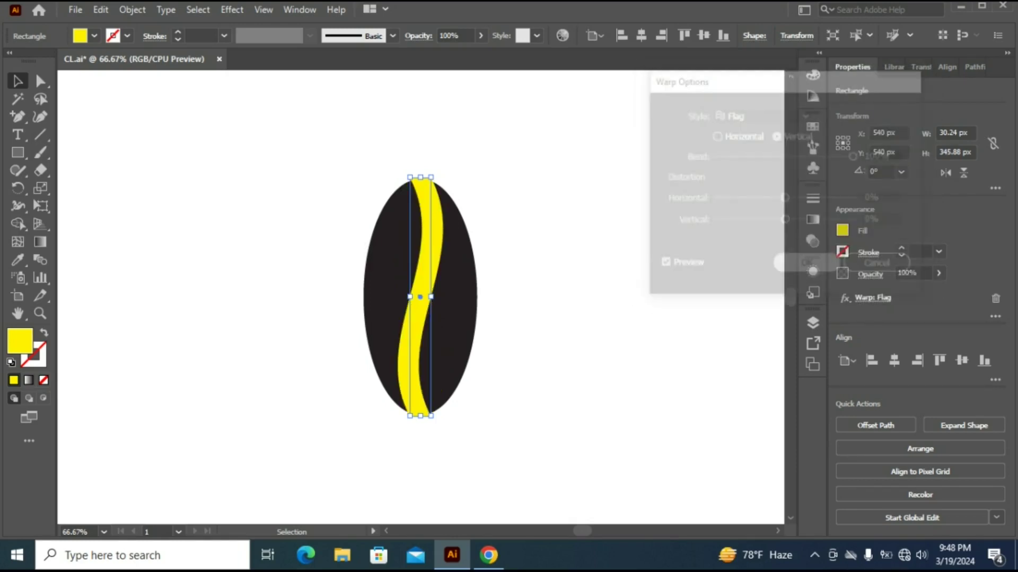
- Expand the appearance of the warped yellow strip and deselect it
click(132, 10)
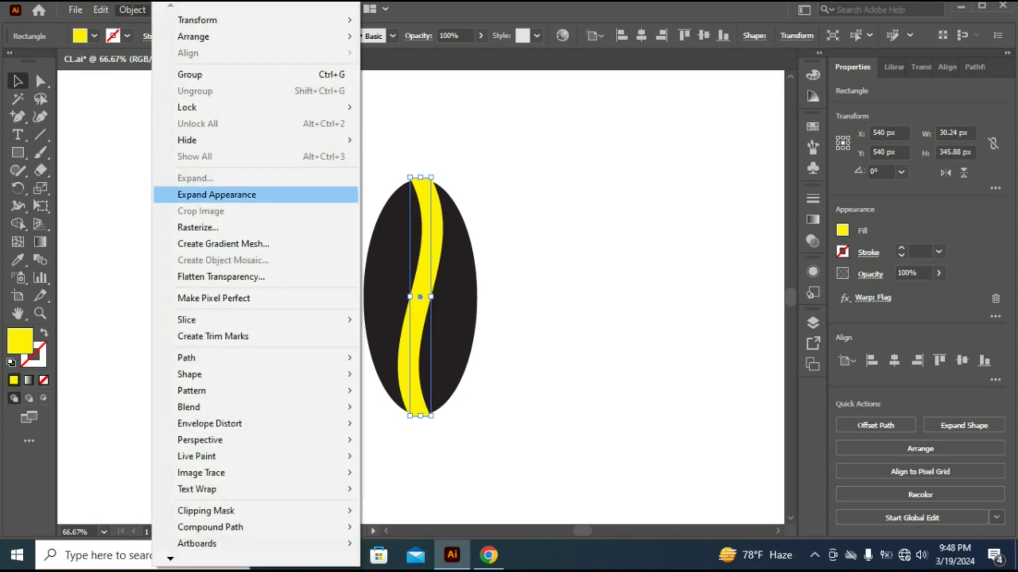
click(186, 179)
key(ctrl+shift+a)
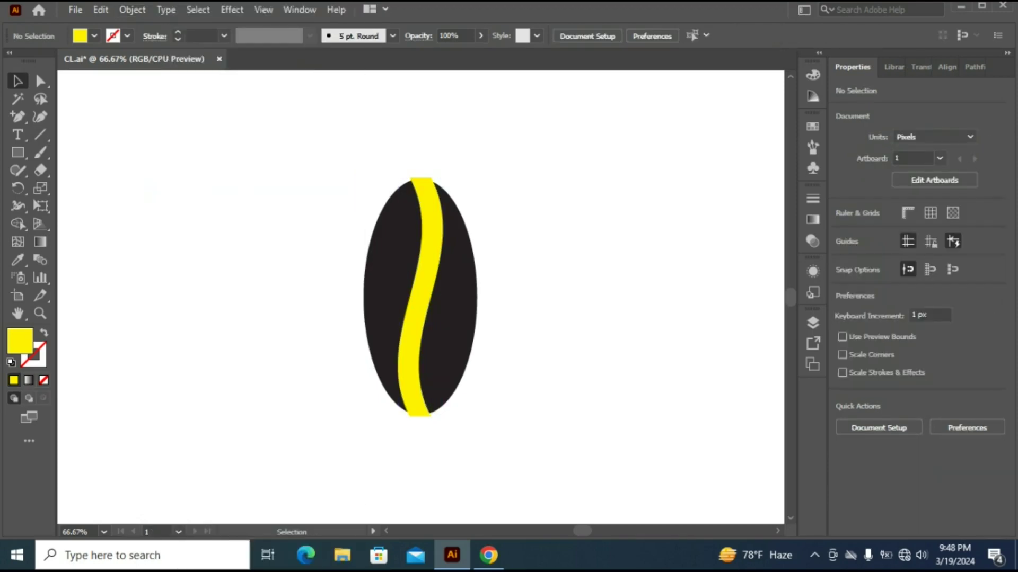
- Subtract the yellow strip from the ellipse with Minus Front to form a split coffee bean
mouse_move(323, 174)
mouse_down()
mouse_move(546, 435)
mouse_move(558, 473)
mouse_up()
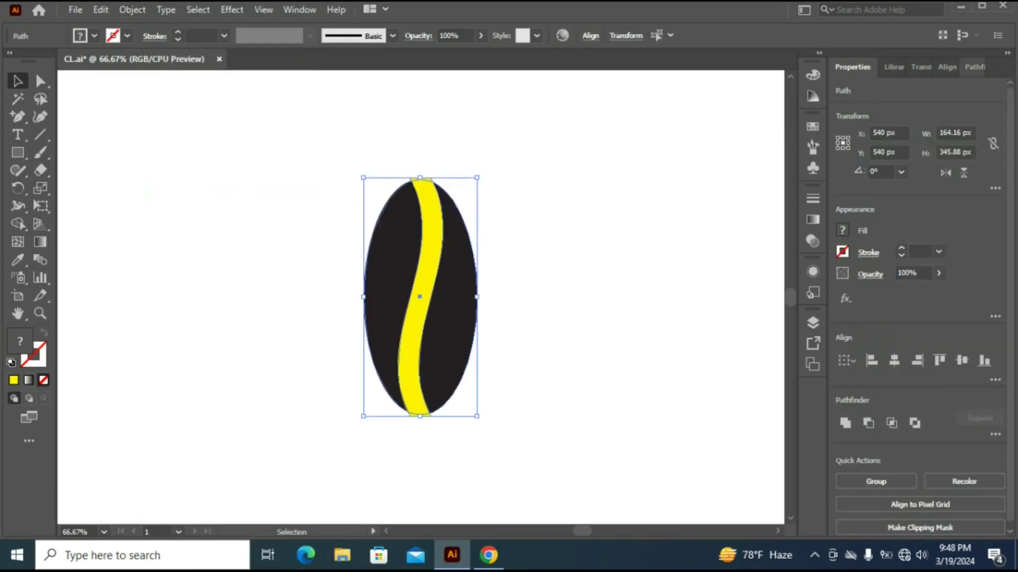
click(975, 67)
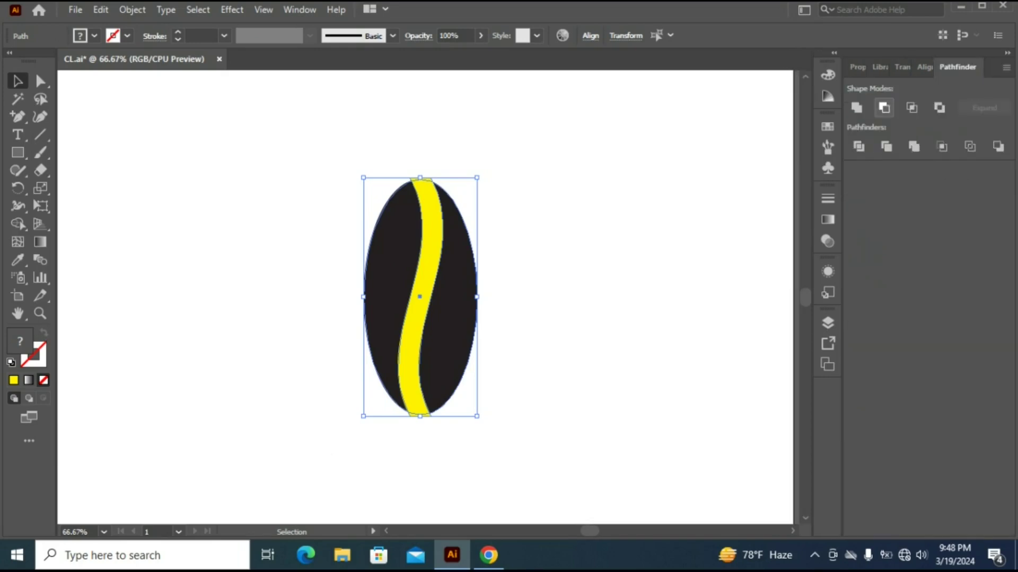
click(883, 107)
click(594, 183)
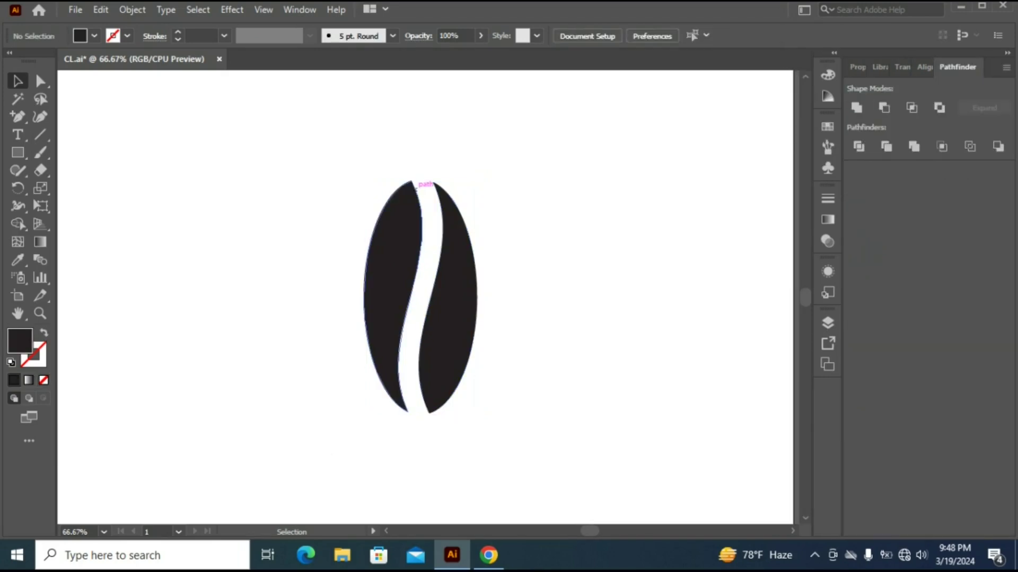
- Shrink the coffee bean and move it off the artboard, beside the end of the COFFEE SHOP text
drag(319, 164, 545, 437)
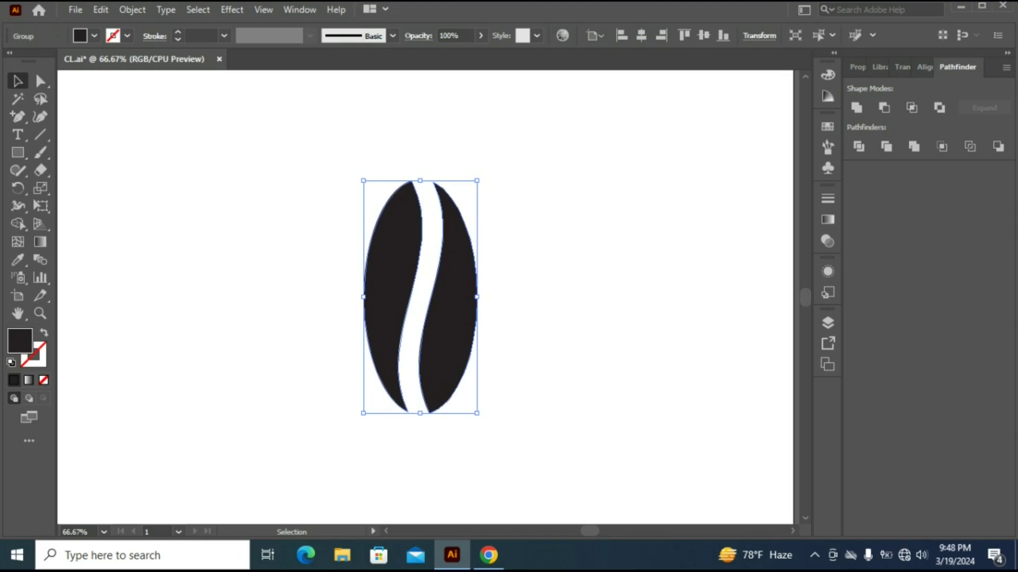
drag(477, 180, 453, 231)
click(536, 233)
key(ctrl+minus)
key(ctrl+minus)
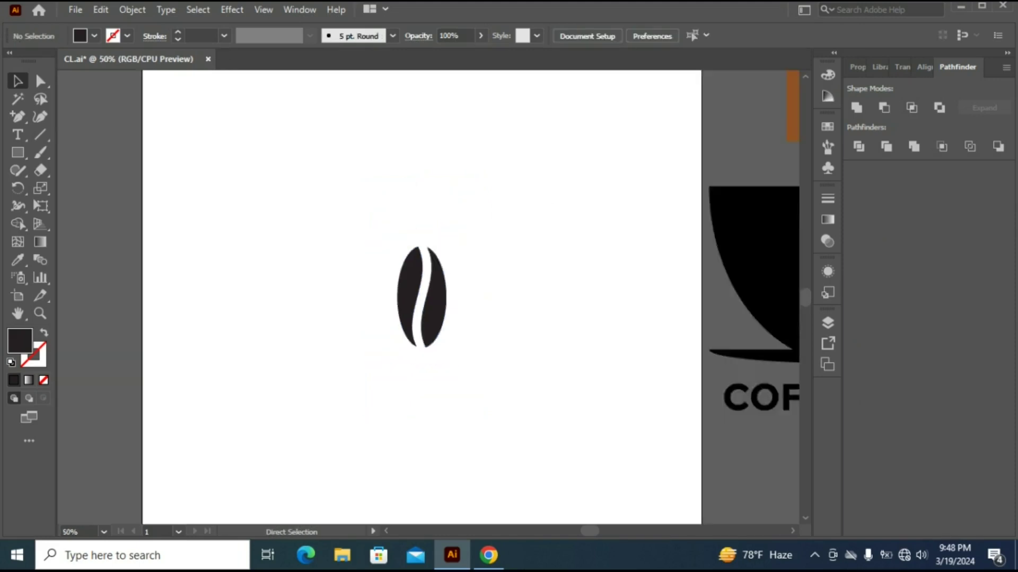
scroll(425, 297, right, 3)
scroll(425, 297, left, 1)
drag(286, 293, 698, 357)
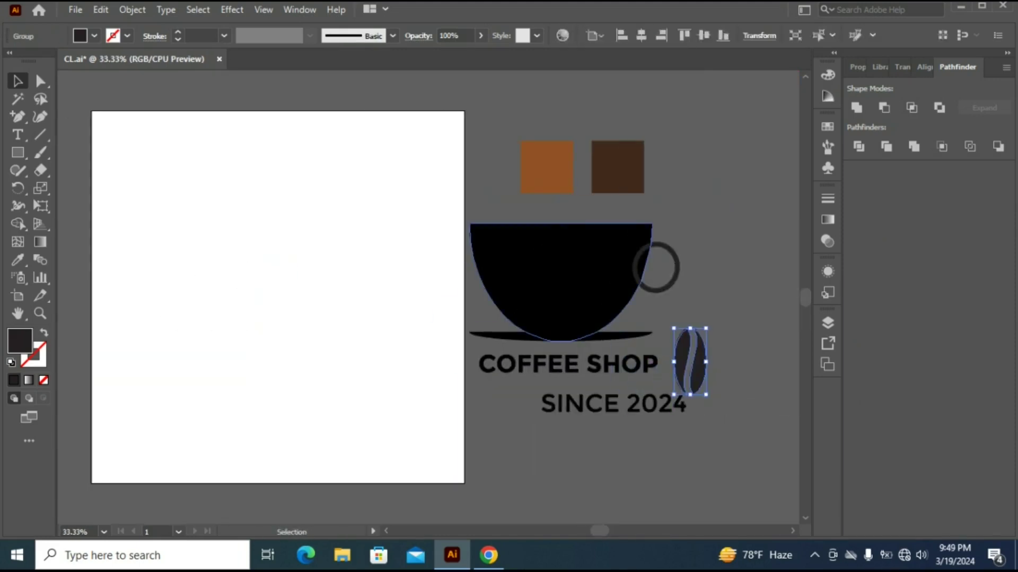
- Center the cup group on the artboard and scale it down to about 513 × 286 px
click(619, 317)
click(857, 67)
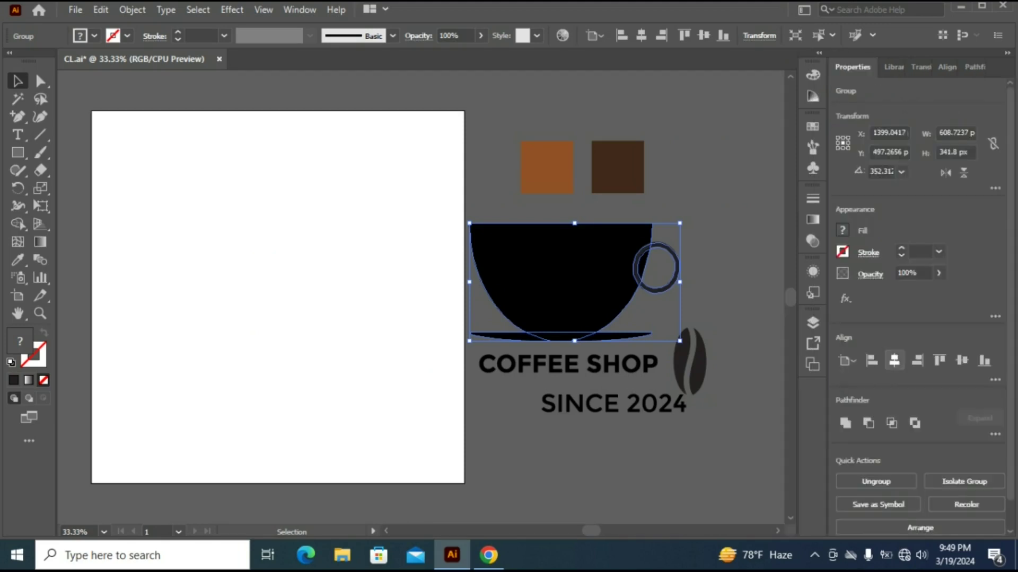
click(894, 361)
click(961, 361)
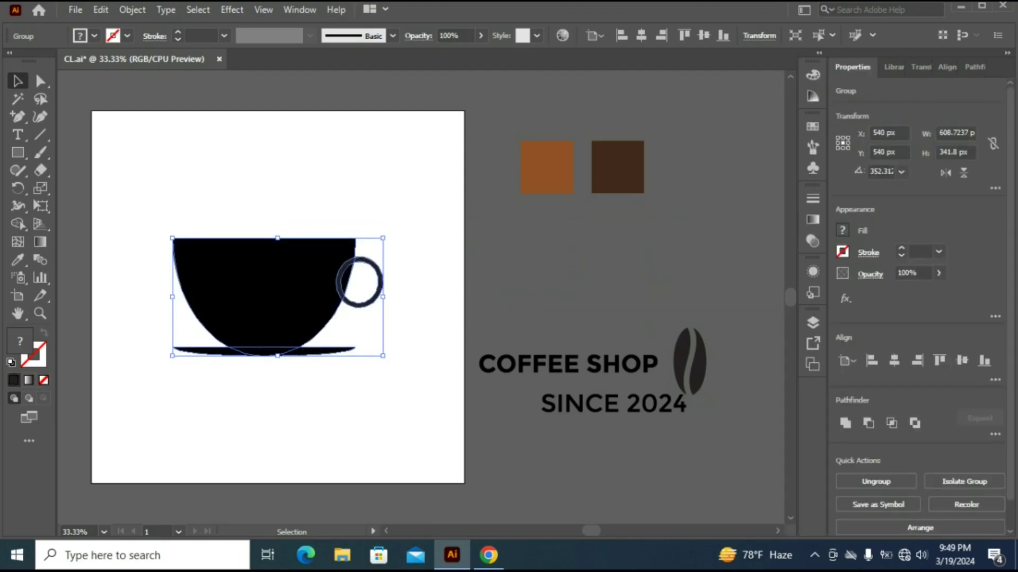
drag(383, 238, 366, 247)
- Rotate the coffee bean about 21° counterclockwise and place it over the cup's left edge
drag(689, 366, 277, 406)
drag(298, 442, 316, 436)
drag(295, 422, 221, 309)
drag(208, 241, 207, 244)
drag(216, 300, 211, 308)
click(159, 345)
- Fill the coffee bean with red and overlay a smaller concentric copy about 118 × 195 px
click(213, 307)
click(842, 230)
click(736, 284)
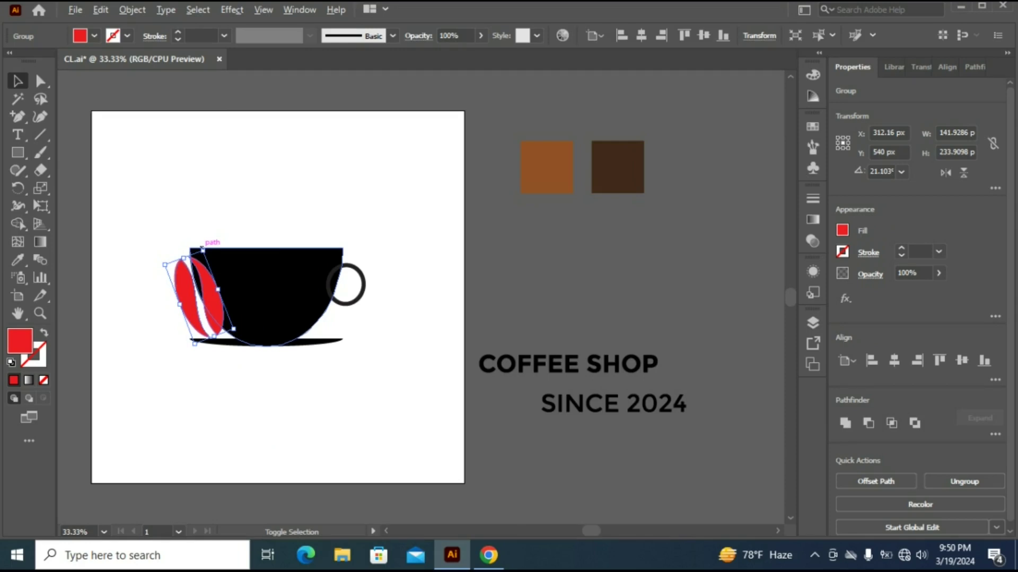
drag(203, 250, 201, 258)
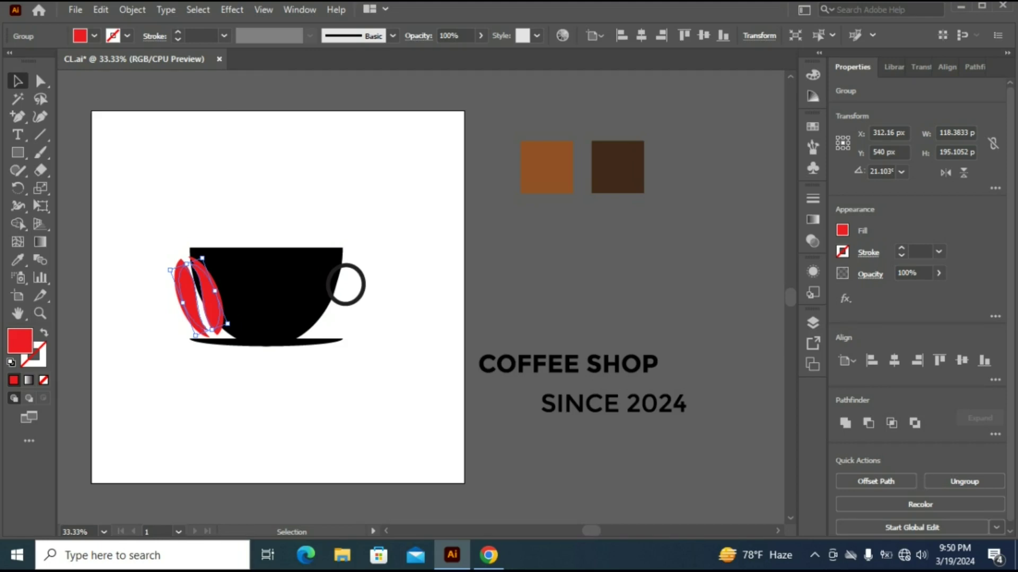
key(ctrl+shift+a)
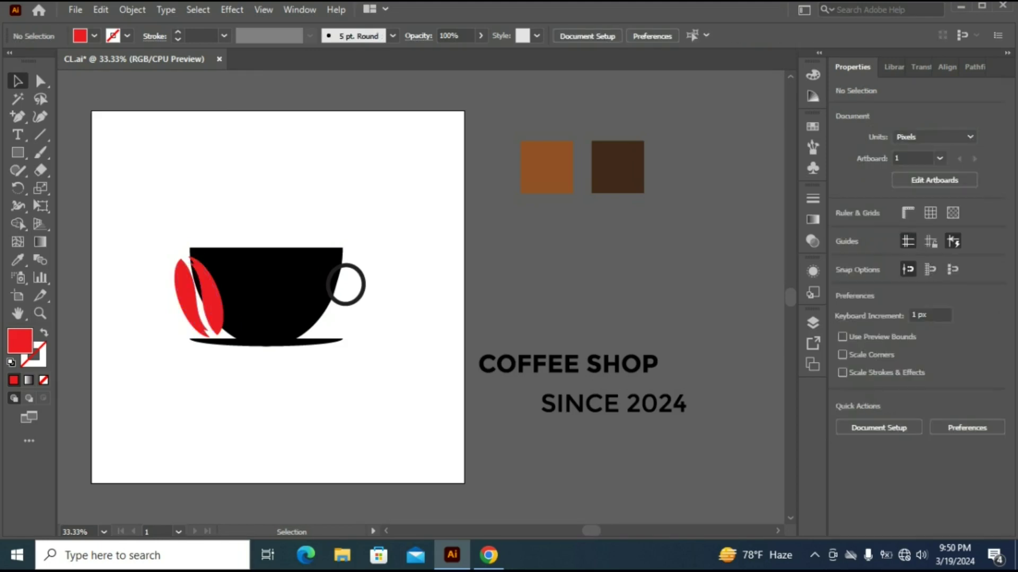
- Remove the larger bean's outer areas with the Shape Builder tool, leaving a gap between the smaller bean and the cup
drag(156, 246, 364, 423)
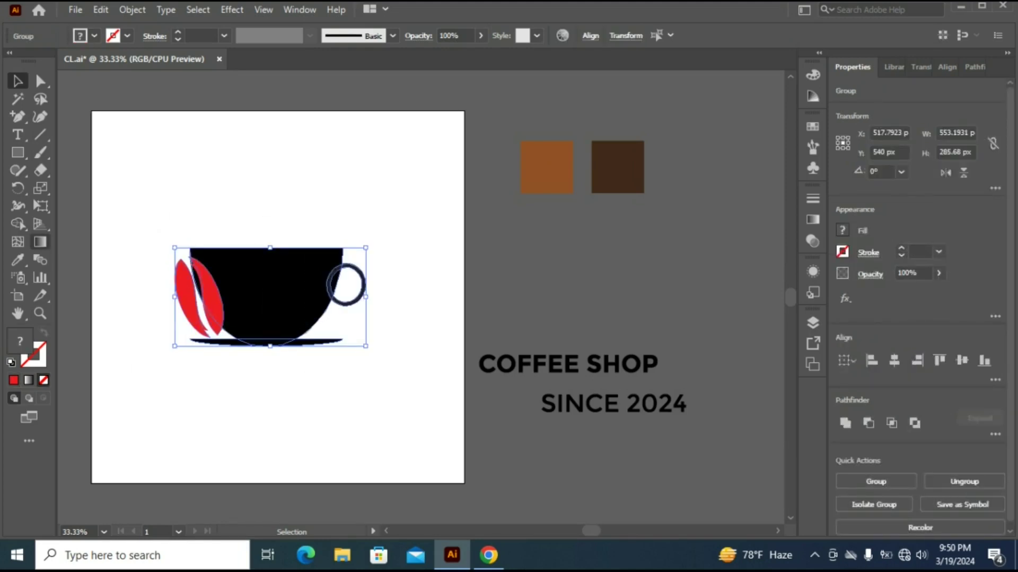
click(18, 224)
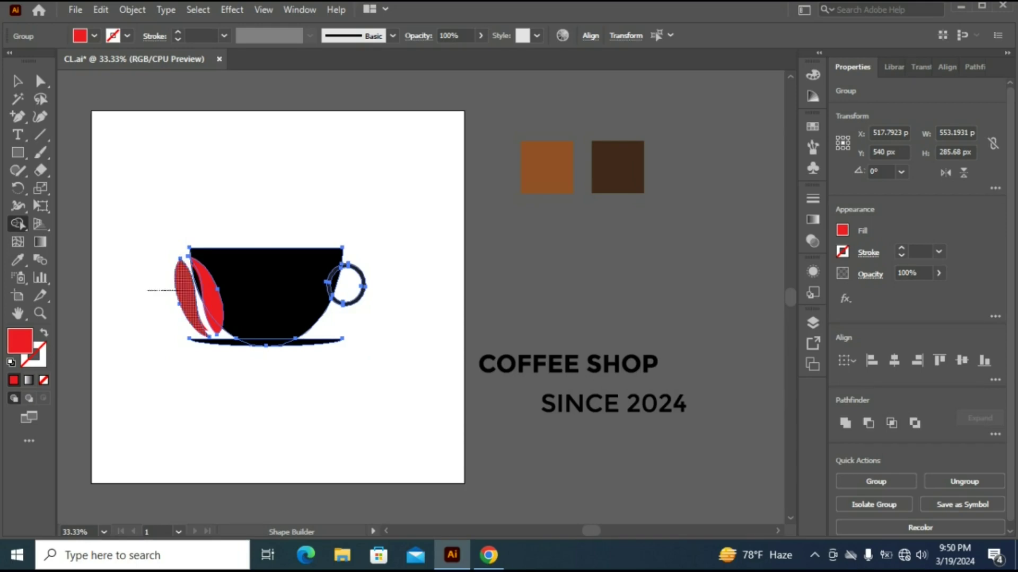
drag(213, 314, 192, 333)
key(v)
click(139, 275)
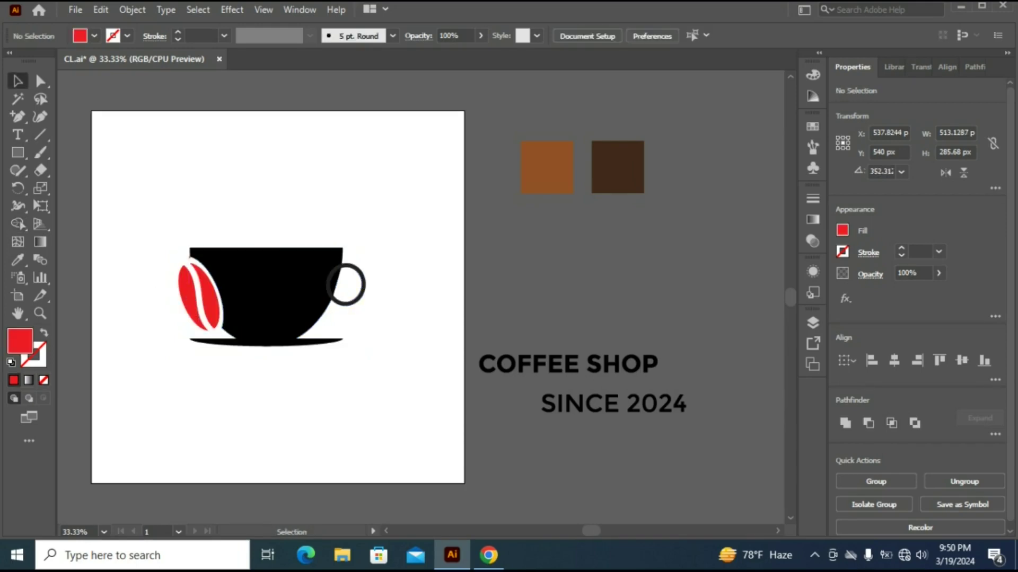
- Merge the cup, saucer and handle into one shape with the Shape Builder tool, absorbing the ring portion that overlaps the cup
drag(134, 216, 371, 390)
key(ctrl+plus)
key(ctrl+plus)
key(ctrl+plus)
key(ctrl+plus)
scroll(421, 297, right, 5)
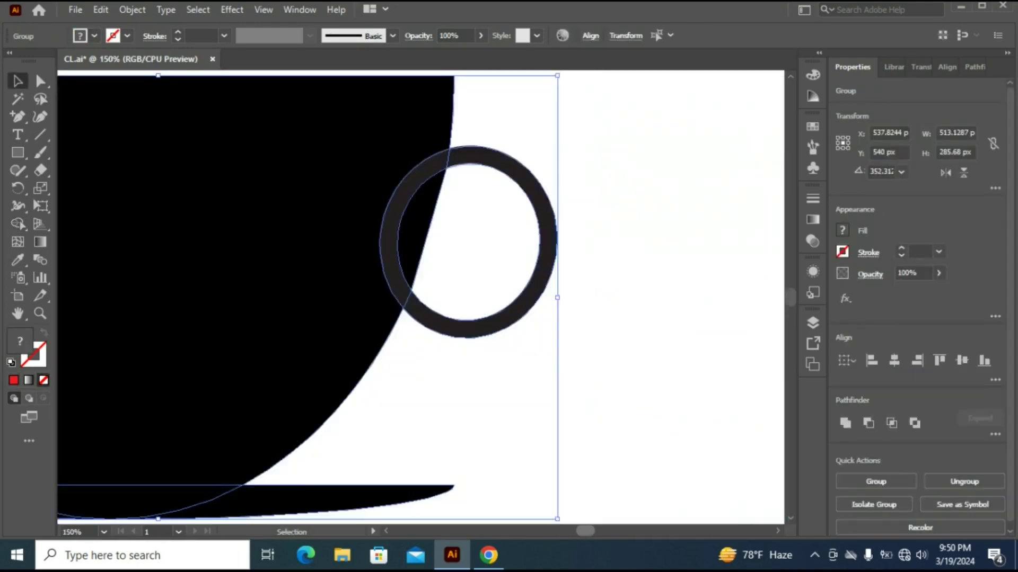
scroll(421, 296, left, 8)
scroll(421, 296, up, 3)
click(18, 223)
key(v)
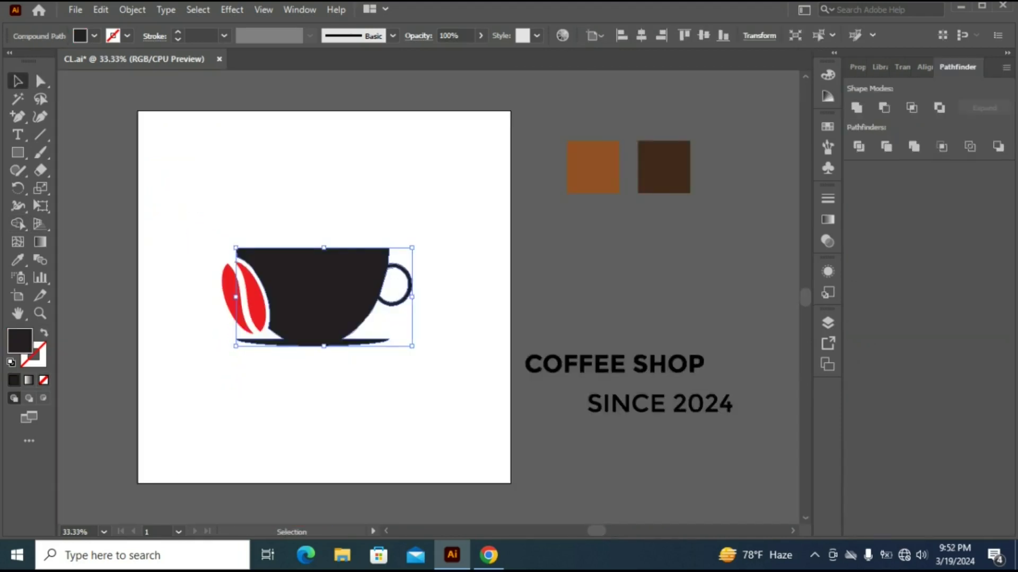
key(ctrl+shift+a)
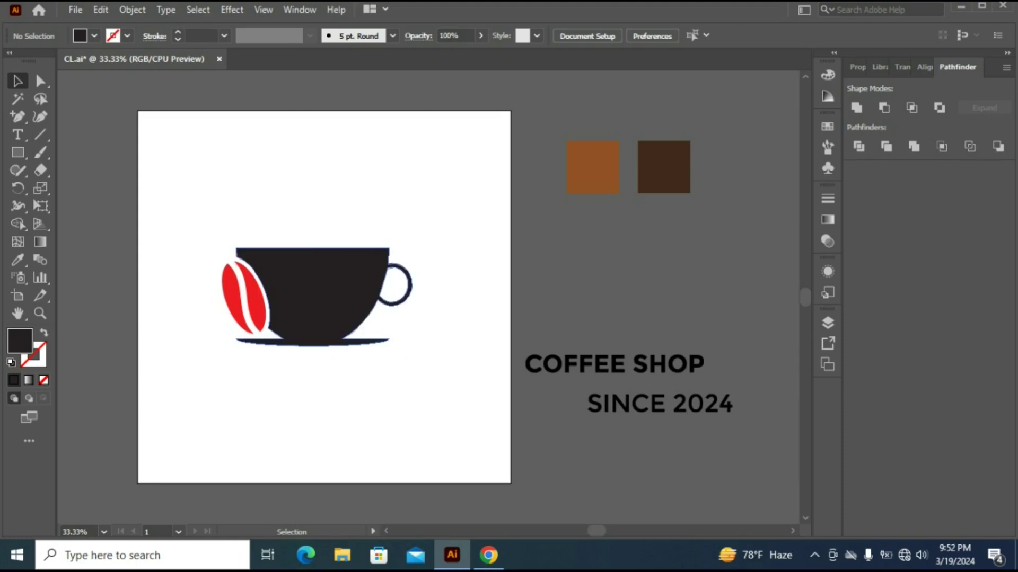
- Recolor the merged cup with the dark brown from the swatch square beside the artboard
click(325, 297)
key(i)
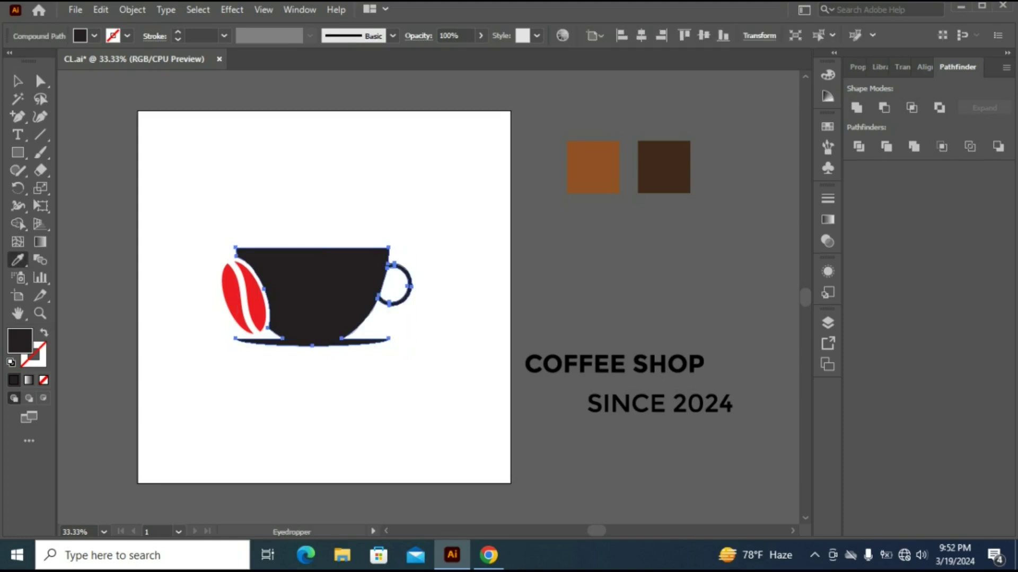
click(664, 167)
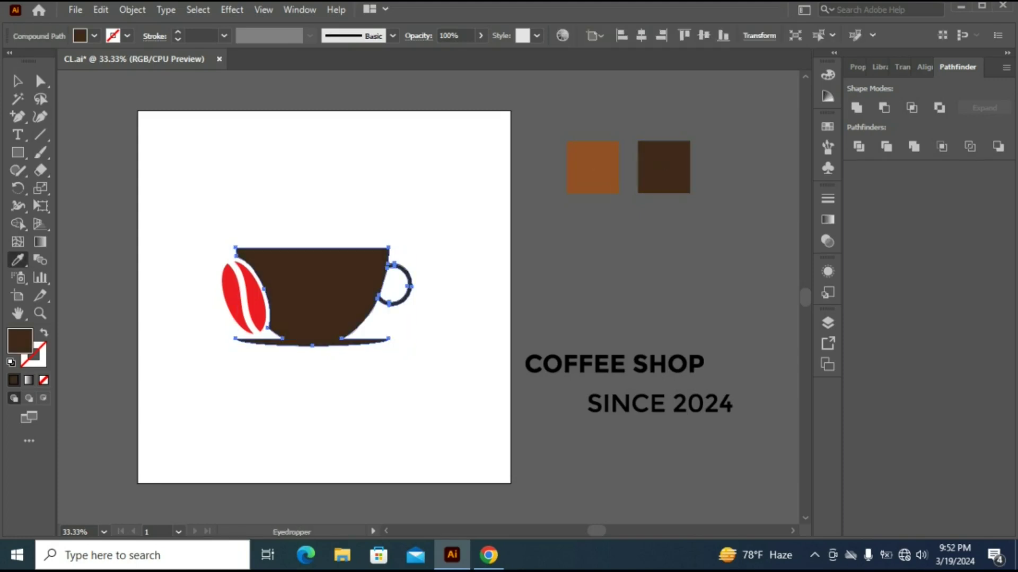
key(v)
- Recolor the coffee bean with the lighter brown from the swatch square beside the artboard
click(466, 218)
click(254, 296)
key(i)
click(592, 167)
key(v)
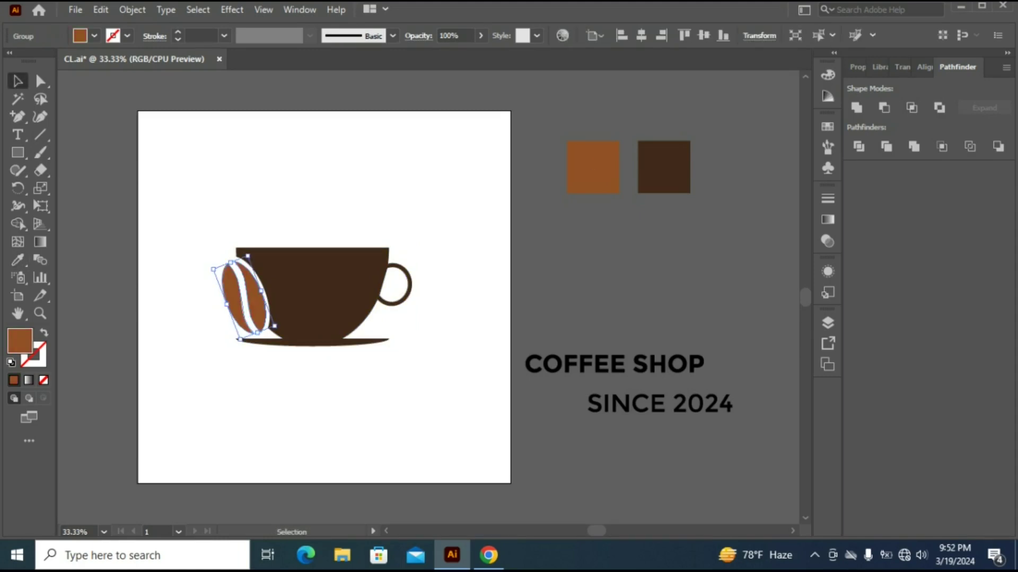
click(467, 217)
- Place the COFFEE SHOP text just below the saucer and center it horizontally on the artboard
drag(663, 364, 378, 364)
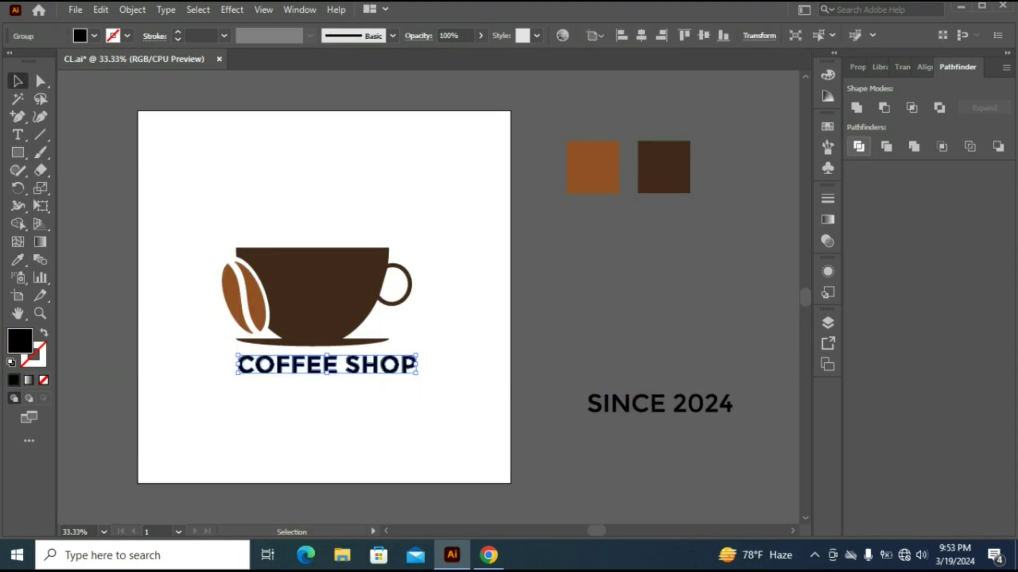
click(856, 67)
click(894, 361)
click(594, 296)
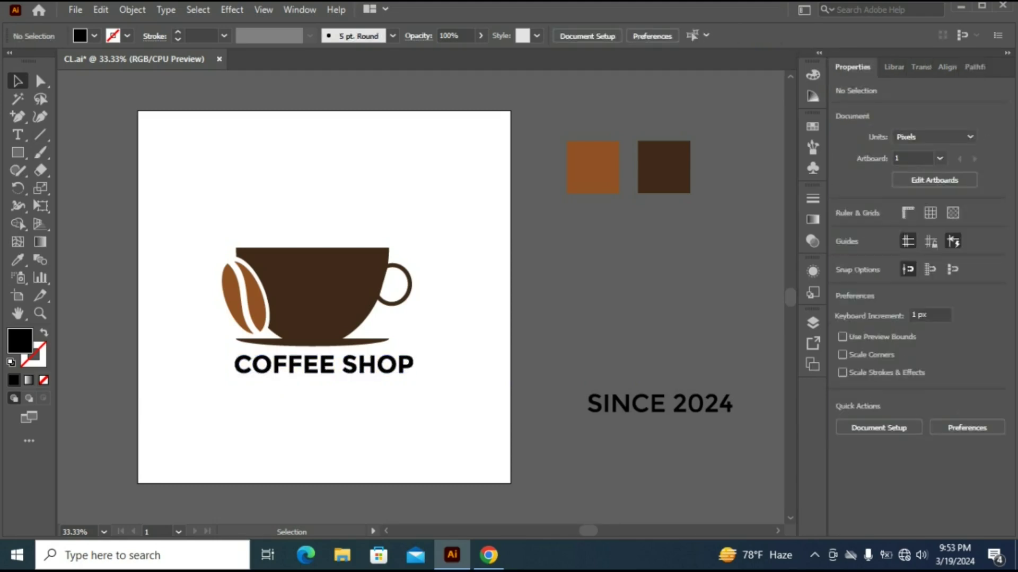
- Group the cup with the coffee bean and center the group horizontally on the artboard
drag(197, 225, 405, 339)
key(ctrl+g)
click(894, 361)
click(594, 296)
- Enlarge the COFFEE SHOP text slightly and scale the cup group down to about 292 × 152 px around its center
click(397, 363)
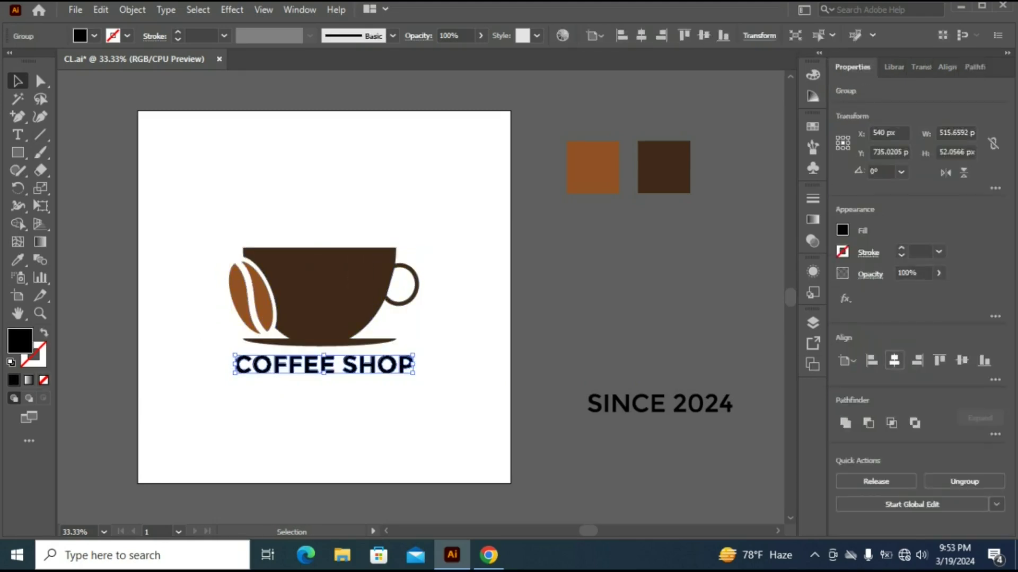
drag(414, 374, 425, 375)
click(440, 406)
click(393, 364)
click(347, 302)
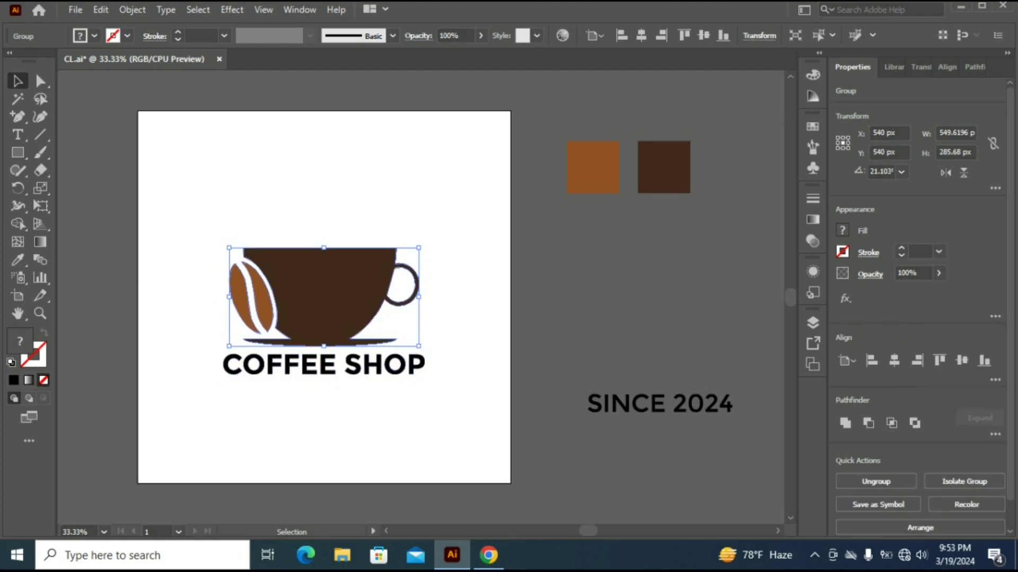
drag(418, 248, 381, 272)
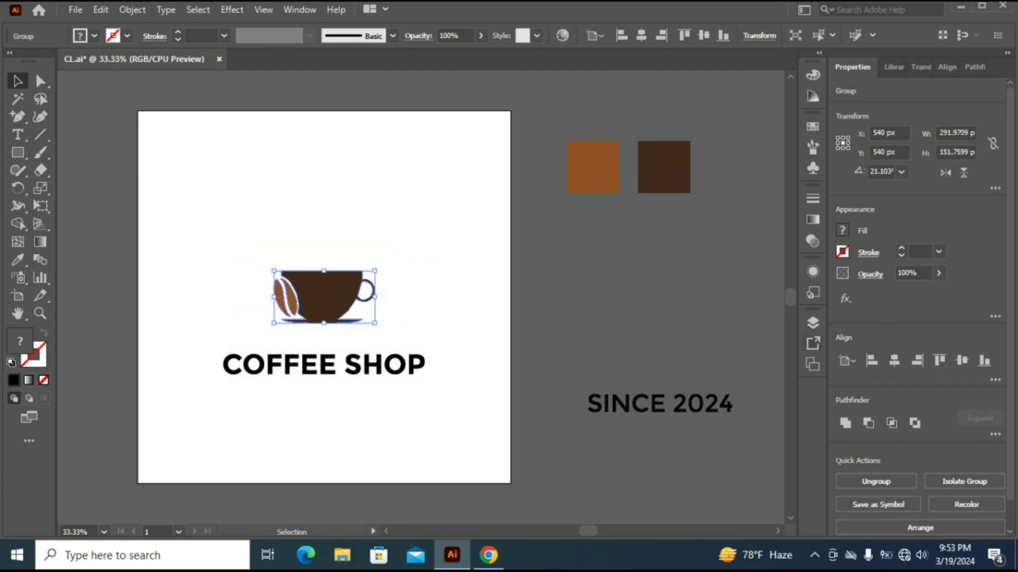
click(625, 297)
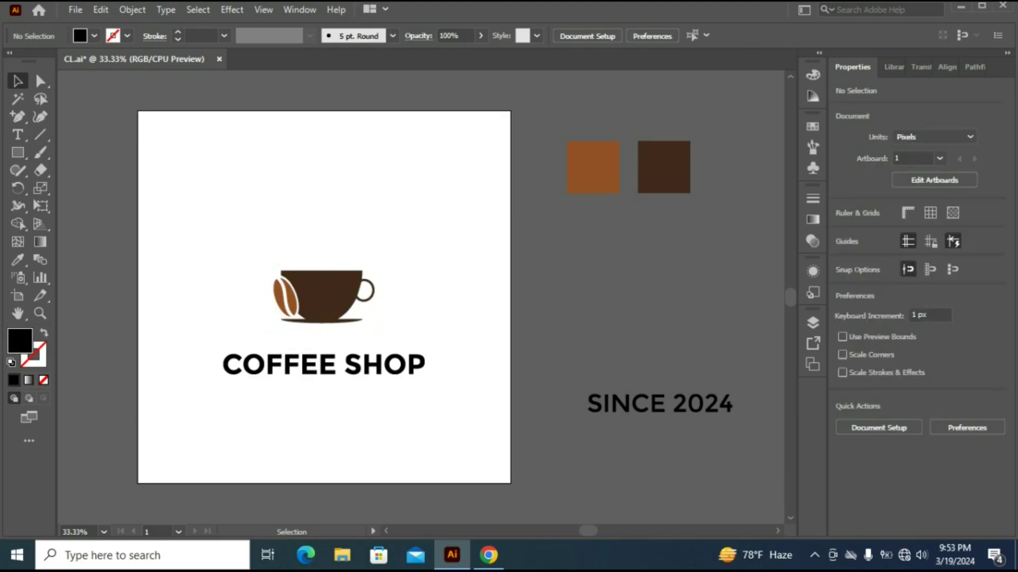
- Resize the COFFEE SHOP text to about 533 × 54 px and move it up close beneath the saucer
drag(381, 366, 418, 330)
click(466, 371)
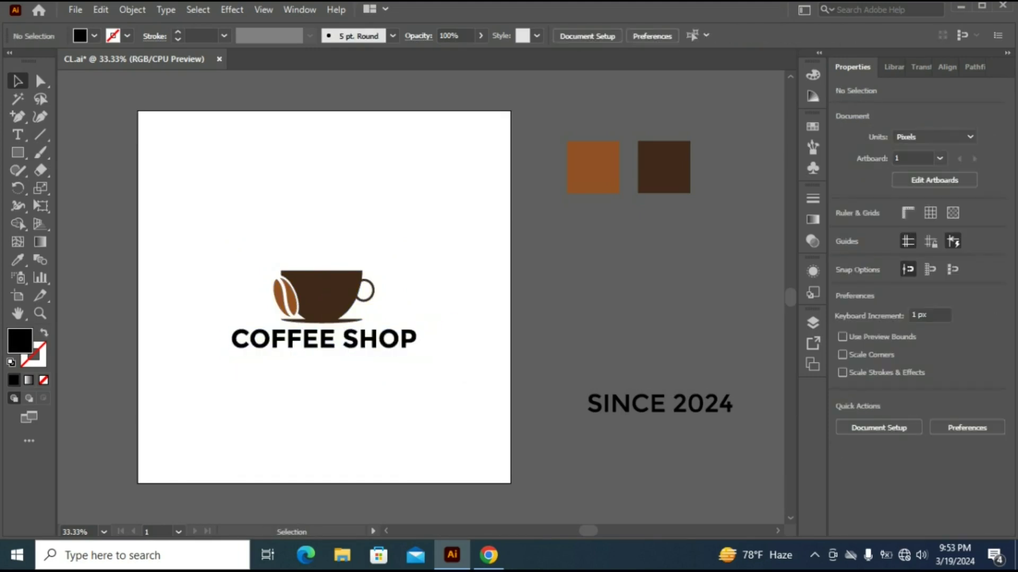
click(404, 343)
key(Up)
key(Up)
key(Up)
key(Up)
key(Up)
click(424, 371)
- Recolor the COFFEE SHOP text with the cup's dark brown
click(382, 337)
key(i)
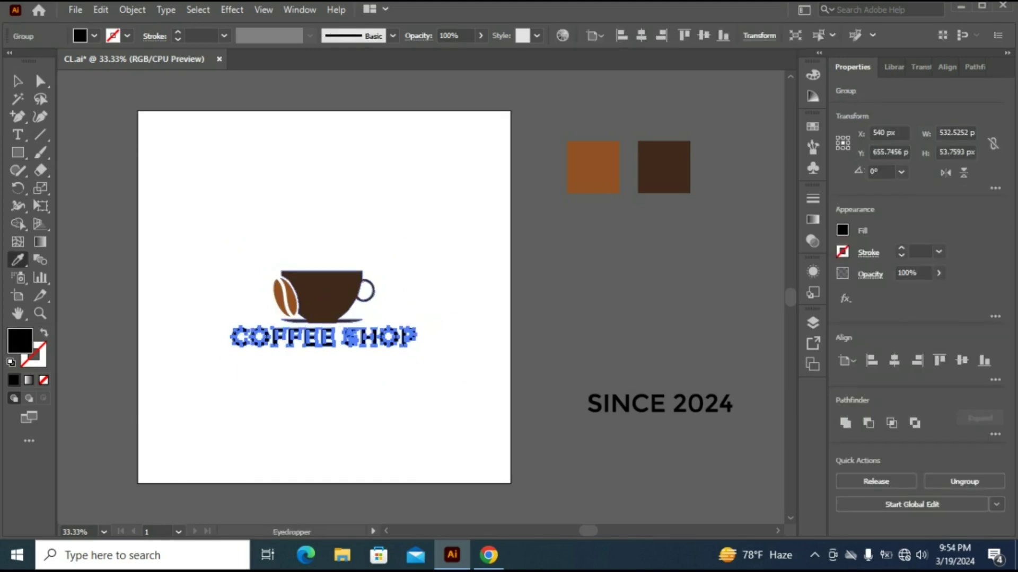
click(326, 299)
click(18, 81)
click(467, 371)
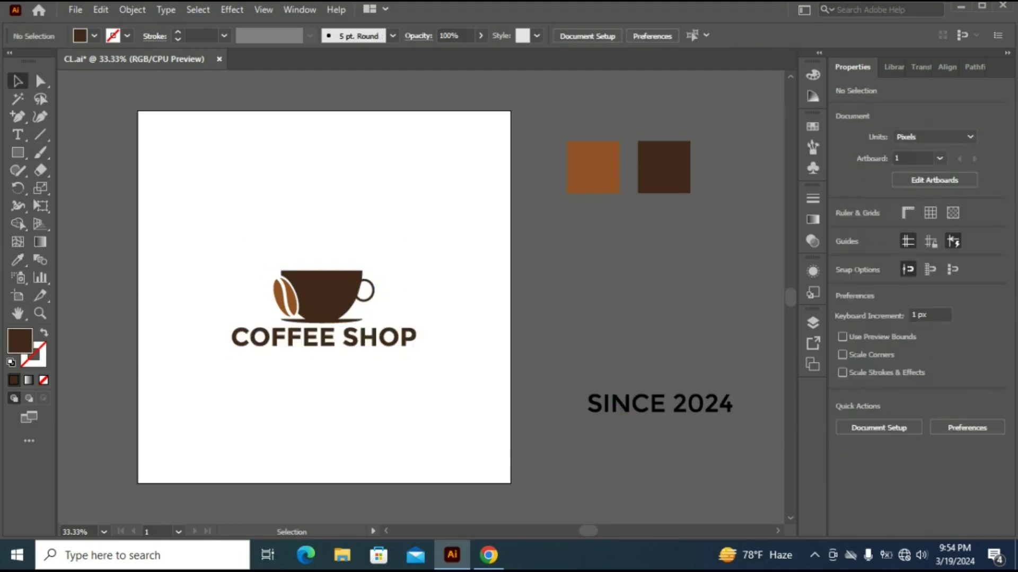
- Place SINCE 2024 closely beneath COFFEE SHOP at about 261 × 33 px, centered horizontally on the artboard
drag(730, 408, 366, 359)
click(455, 389)
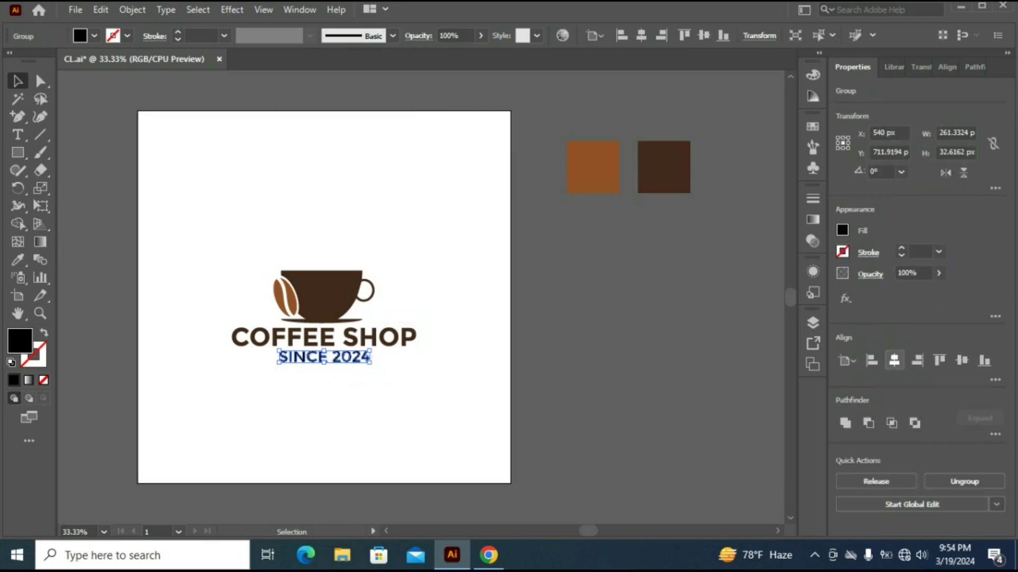
click(895, 360)
click(626, 339)
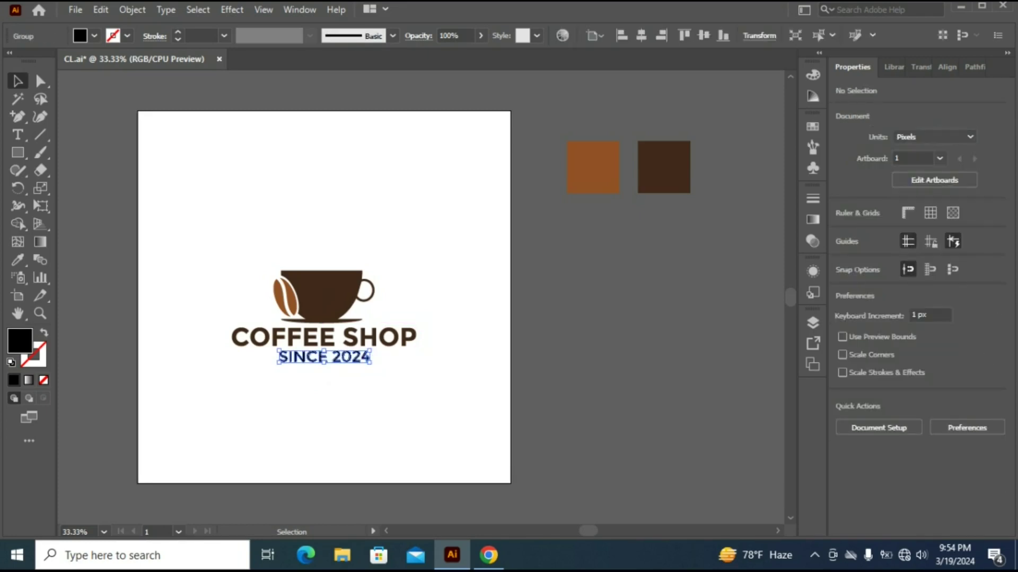
click(325, 355)
click(446, 386)
drag(446, 386, 362, 354)
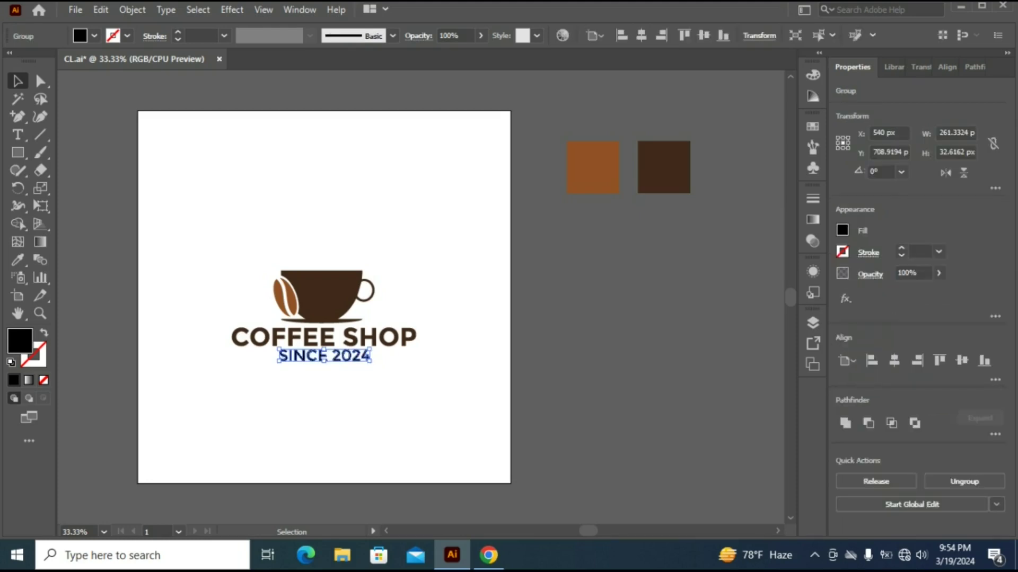
- Recolor the SINCE 2024 text with the coffee bean's lighter brown
key(i)
click(292, 307)
key(v)
click(414, 398)
- Draw a thin rectangle about 408 × 5 px across SINCE 2024 and center it horizontally on the artboard
scroll(328, 297, up, 2)
key(m)
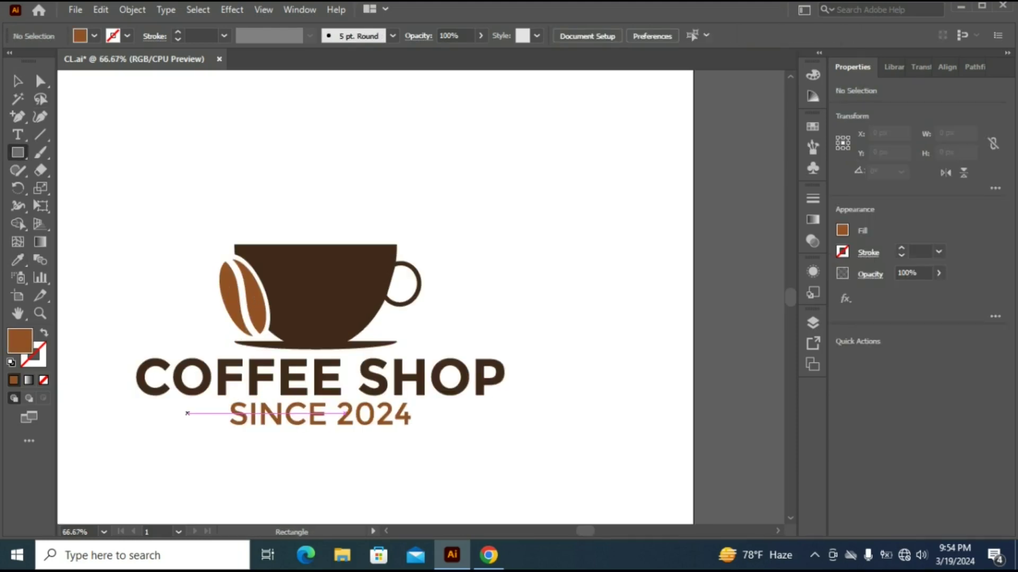
drag(187, 413, 470, 411)
click(894, 360)
key(v)
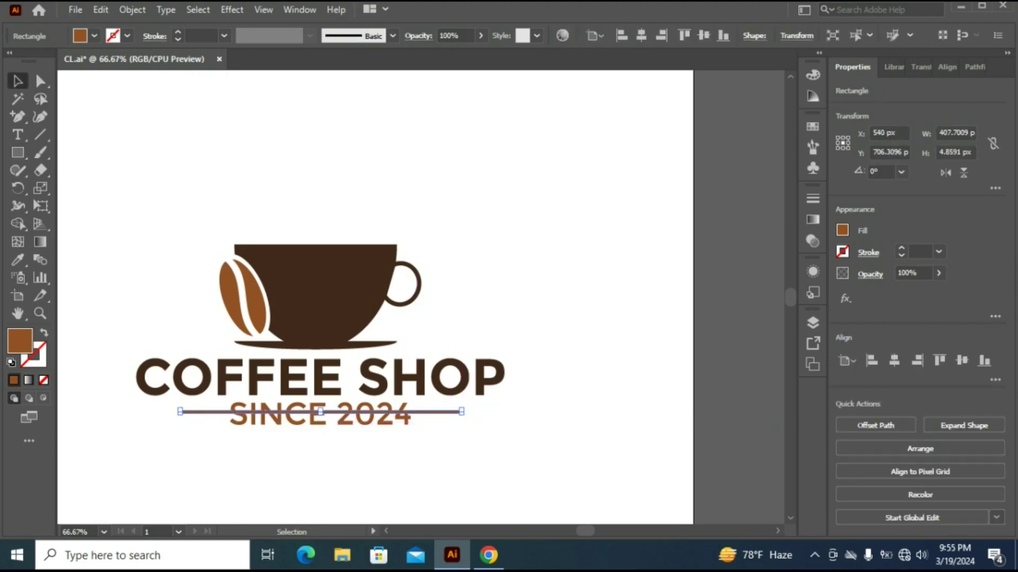
- Move the thin rectangle down below SINCE 2024, keeping it horizontally centered on the artboard
click(530, 432)
drag(320, 413, 320, 448)
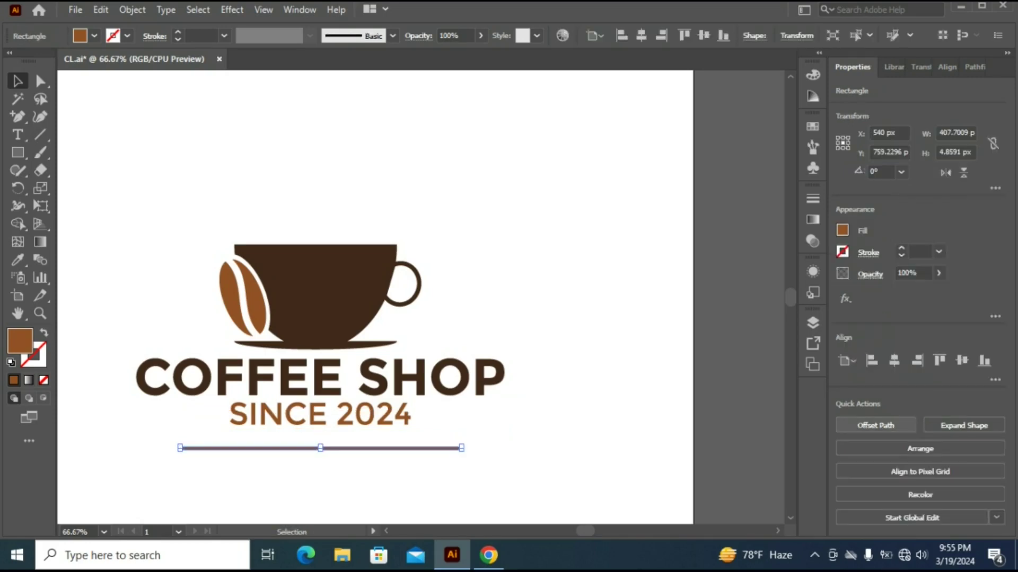
click(894, 361)
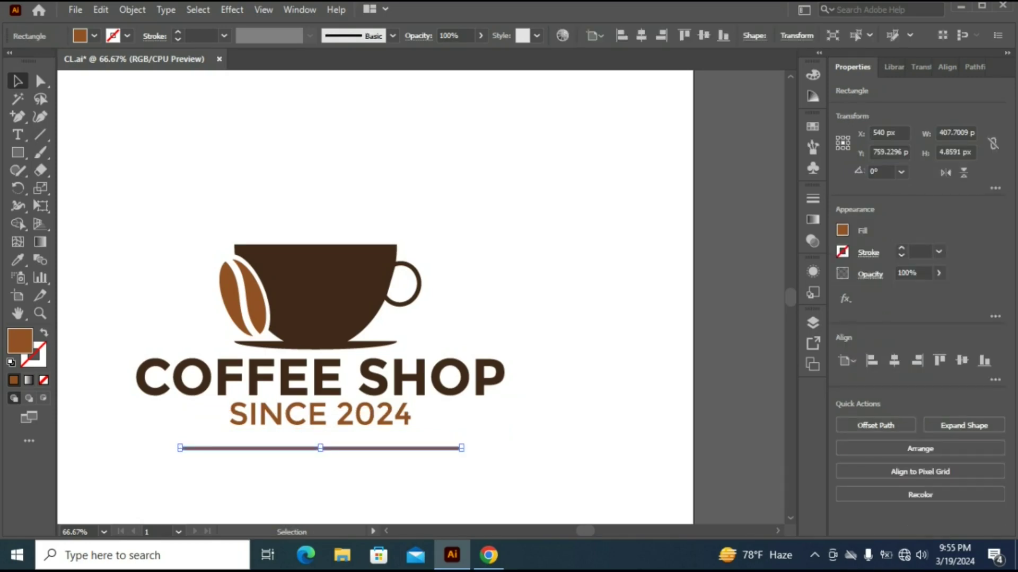
click(562, 472)
- Draw a rectangle about 292 × 43 px over the thin bar's middle and cut it away with Shape Builder, leaving two end dashes
key(m)
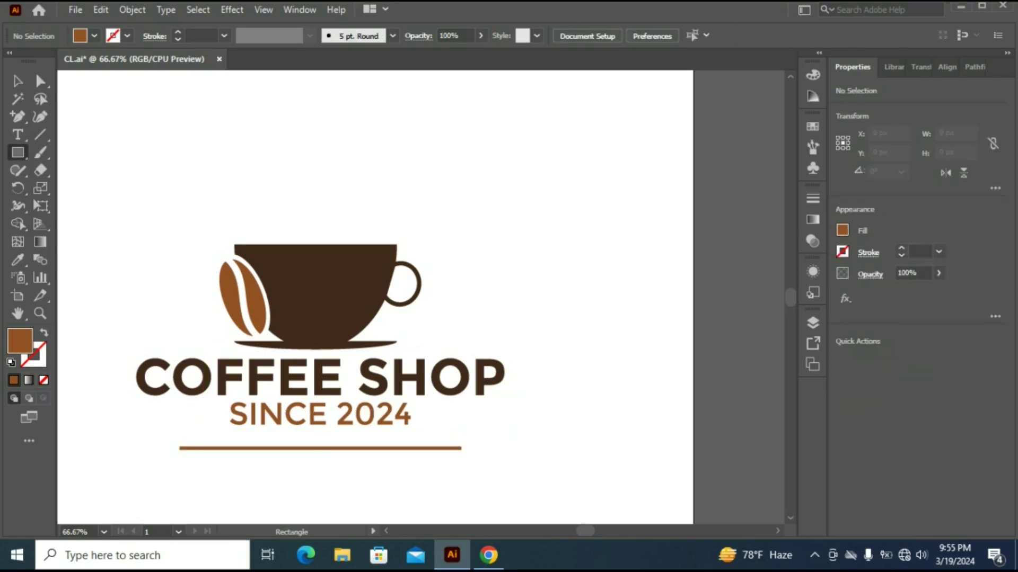
drag(219, 438, 421, 467)
key(v)
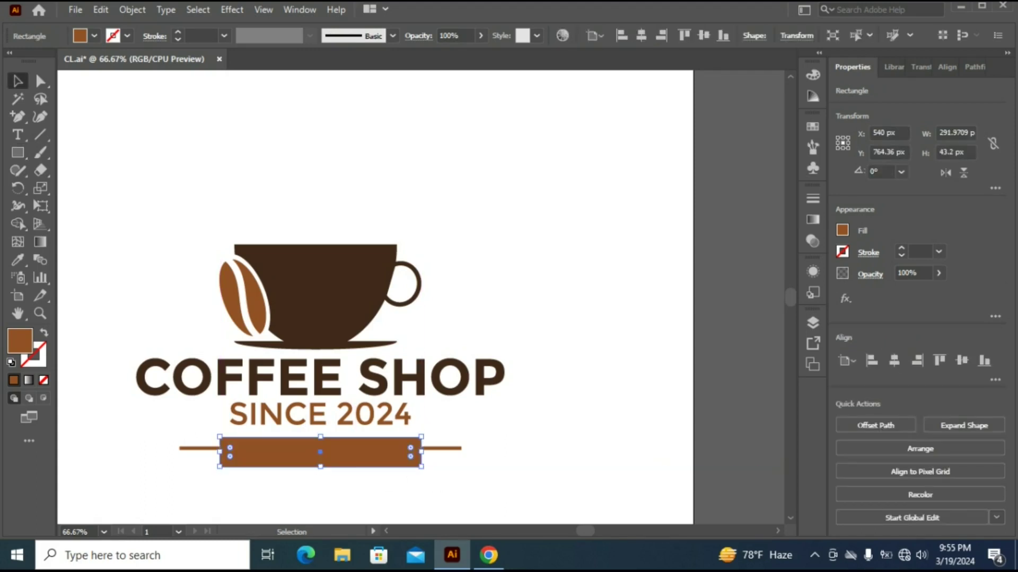
drag(135, 440, 313, 472)
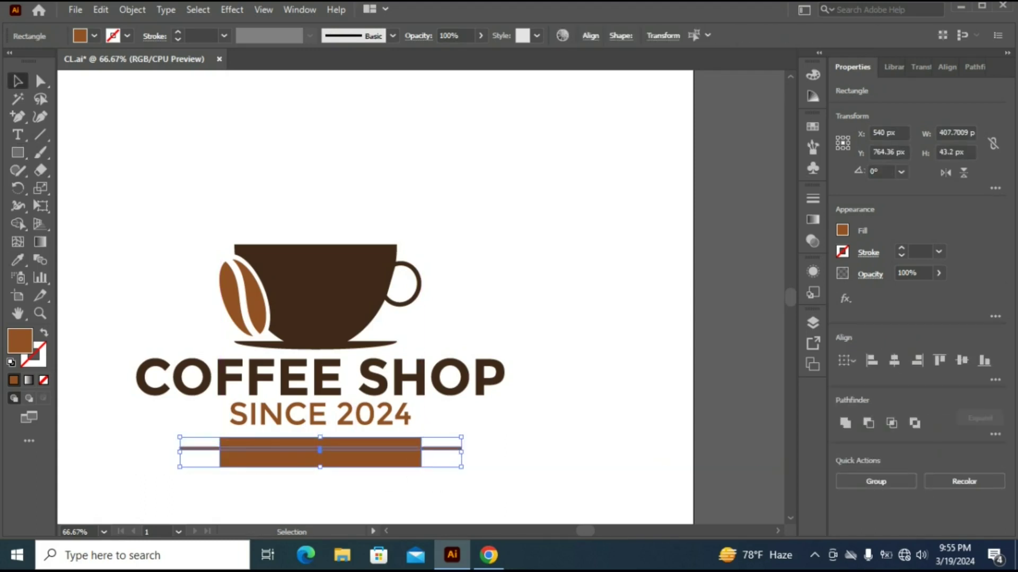
key(shift+m)
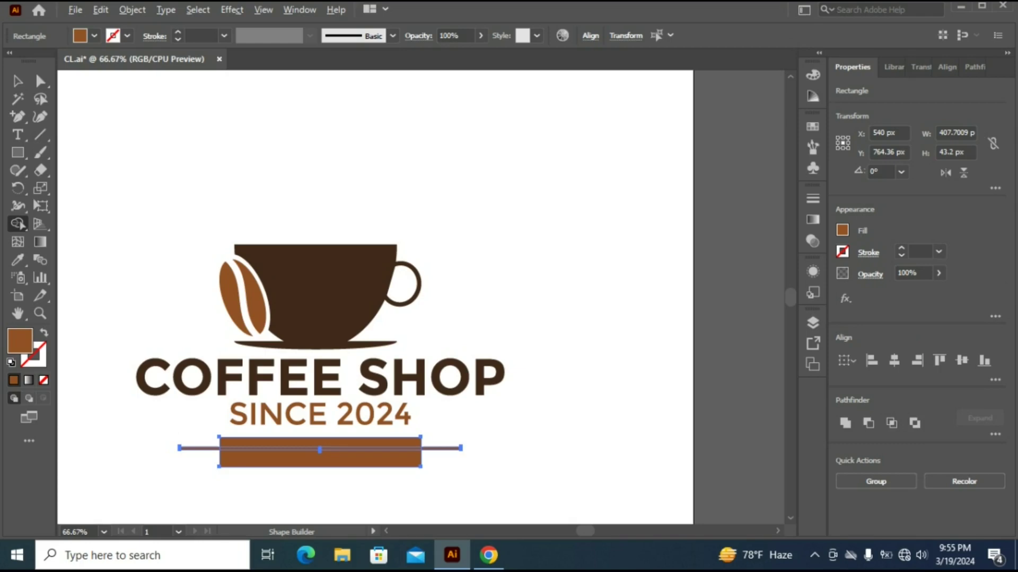
alt+click(265, 459)
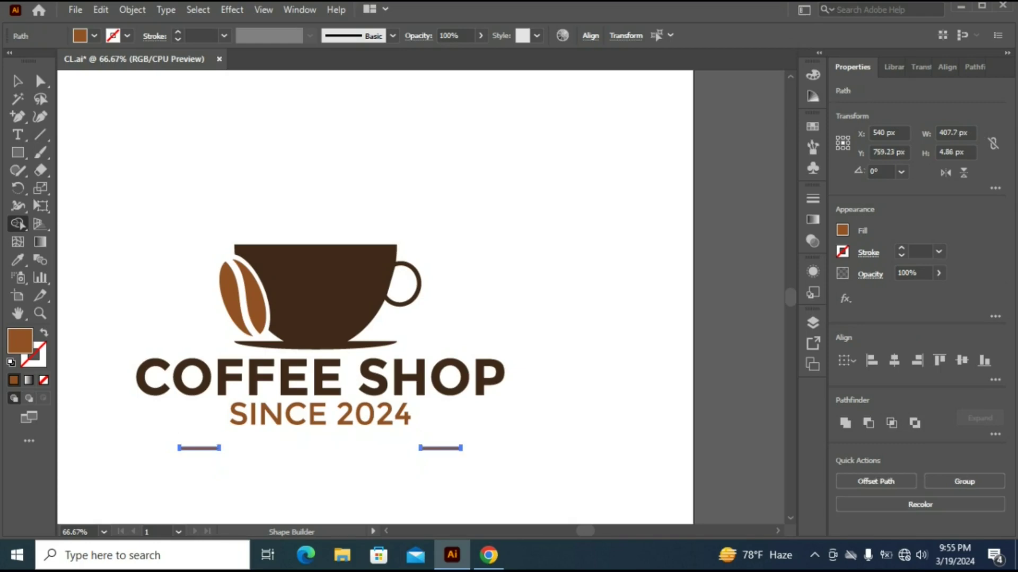
click(18, 81)
click(139, 183)
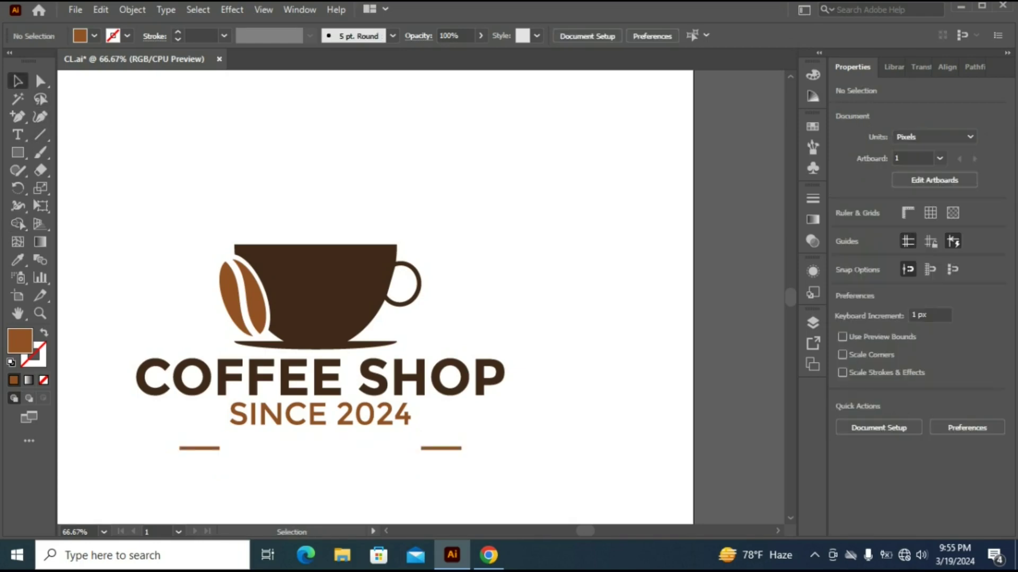
- Group the two dashes, move them up to flank SINCE 2024 and center the group horizontally on the artboard
drag(152, 443, 540, 486)
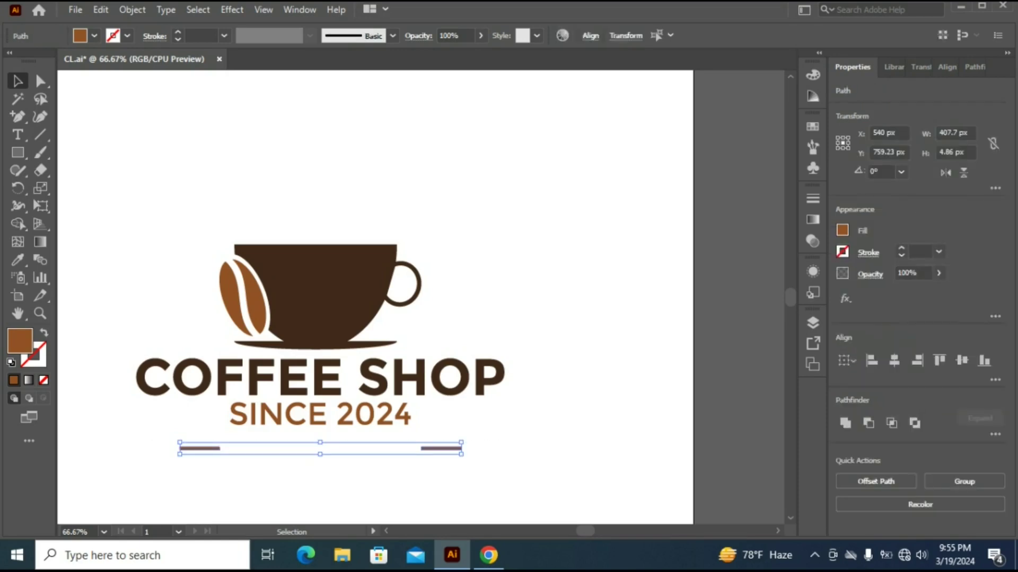
key(ctrl+g)
click(534, 480)
drag(459, 448, 454, 414)
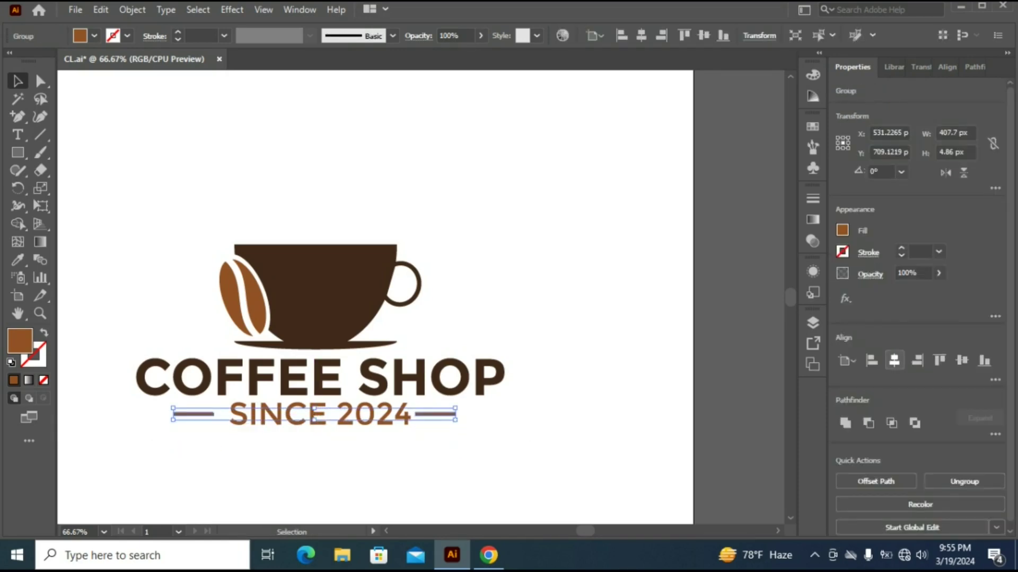
click(894, 361)
click(618, 419)
- Align the dash group and the SINCE 2024 text on their horizontal and vertical centers
drag(618, 409, 163, 424)
click(894, 361)
click(962, 361)
click(609, 419)
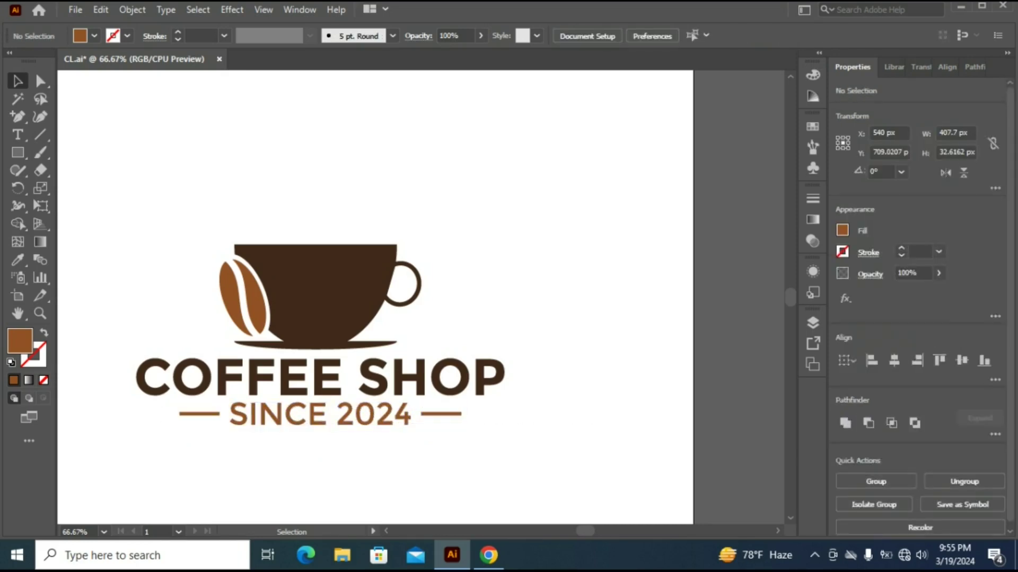
- Group the SINCE 2024 text with its flanking dashes
drag(610, 418, 164, 410)
key(ctrl+g)
click(165, 450)
key(ctrl+minus)
key(ctrl+minus)
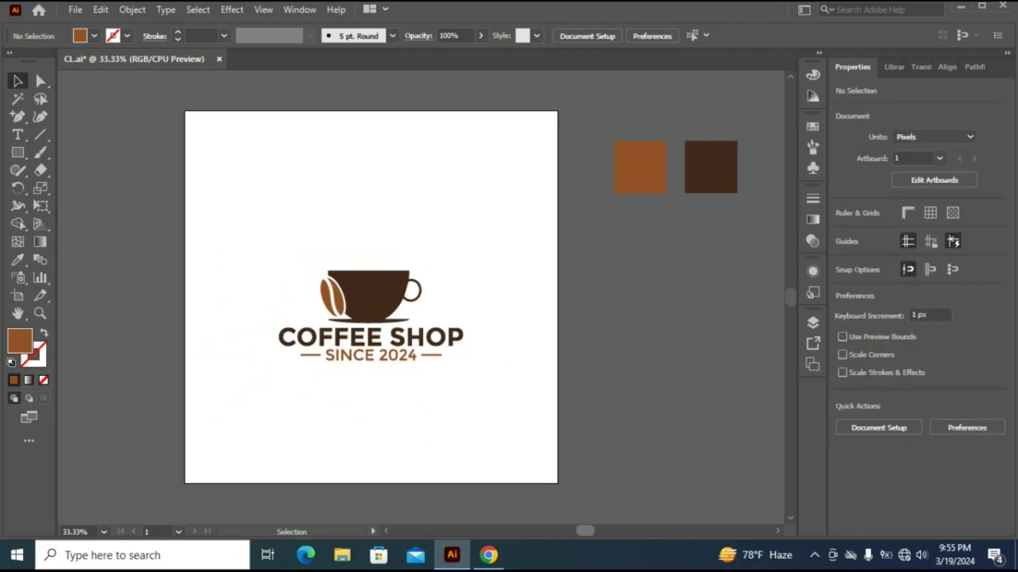
- Delete the two brown swatch squares beside the artboard
scroll(424, 296, right, 3)
scroll(424, 297, up, 1)
drag(538, 123, 670, 213)
key(Delete)
- Group the whole logo, enlarge it and center it on the artboard
drag(167, 243, 492, 457)
key(ctrl+g)
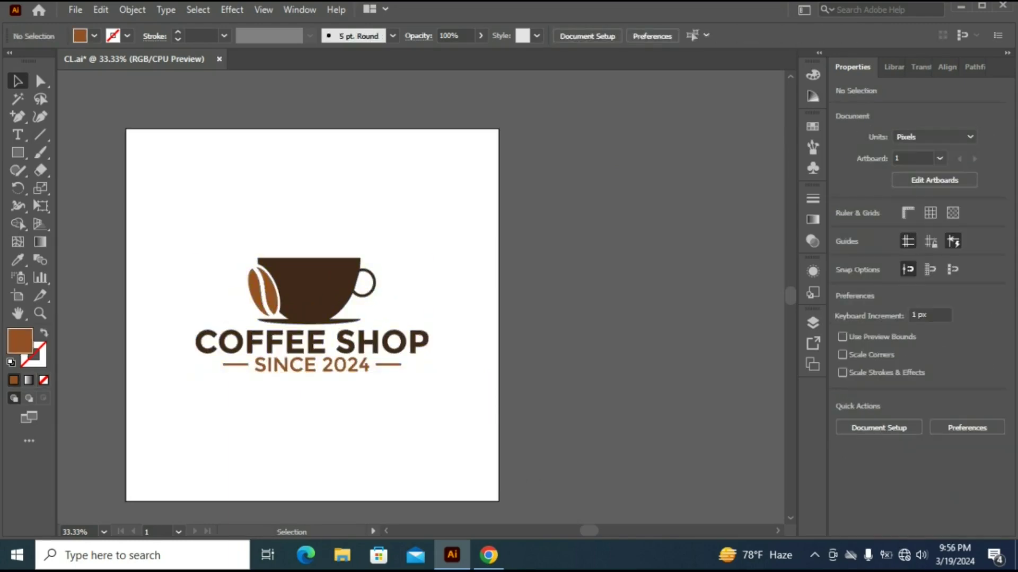
scroll(424, 297, down, 1)
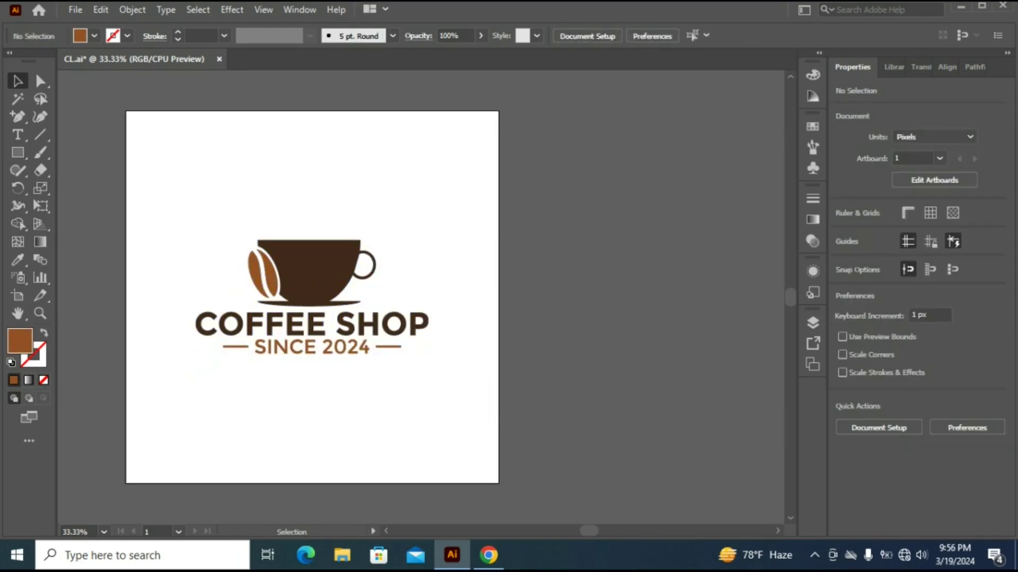